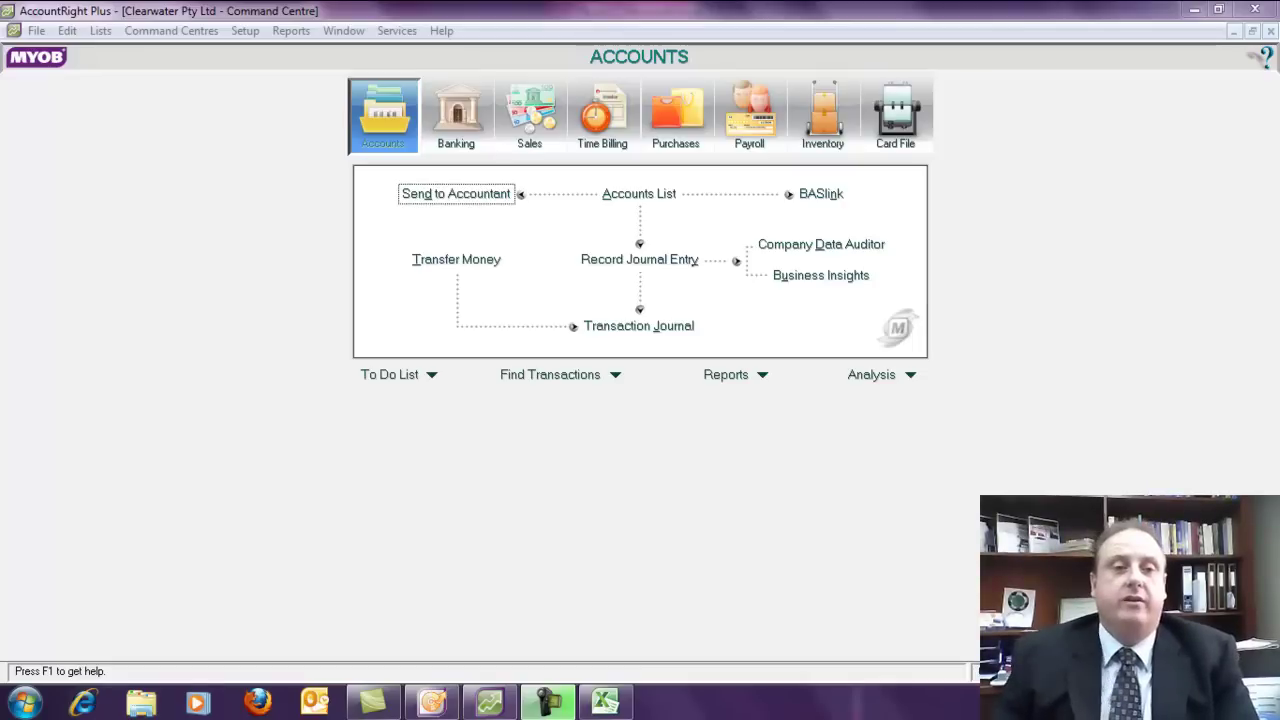
Open the Index to Reports at the Purchases tab and select the supplier Purchases Summary report
click(289, 31)
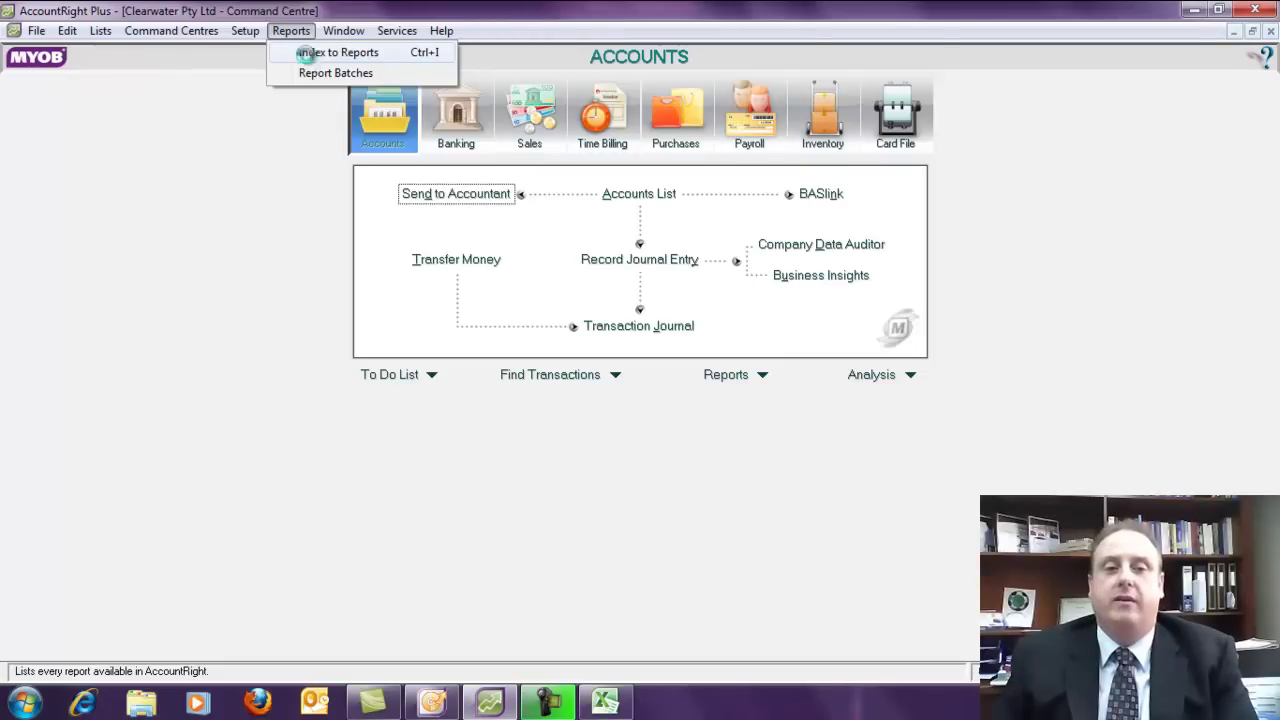
click(304, 55)
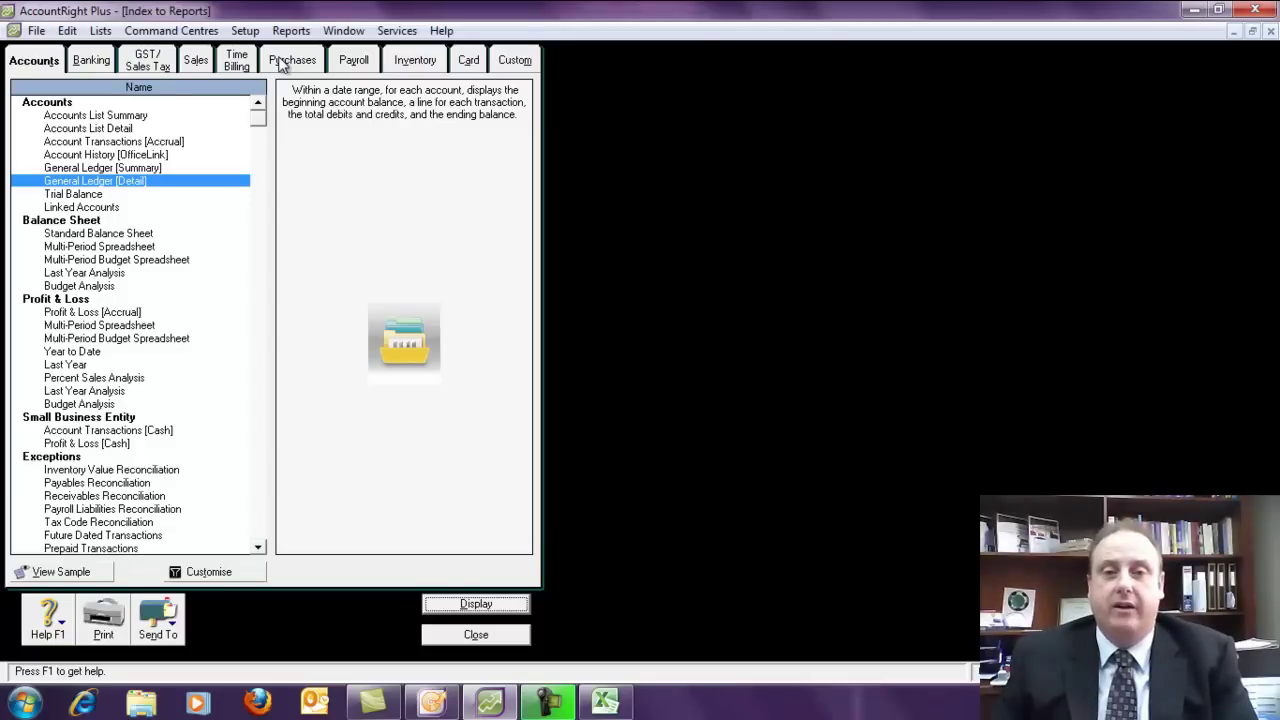
click(282, 64)
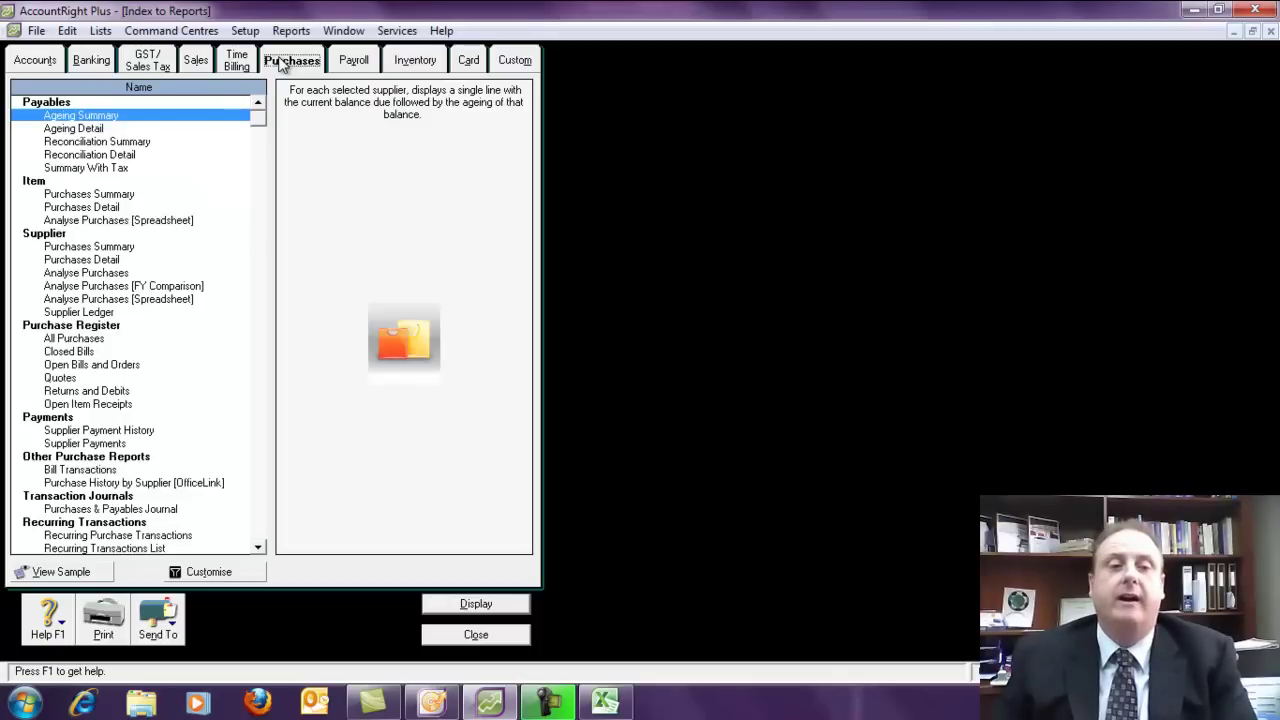
click(72, 248)
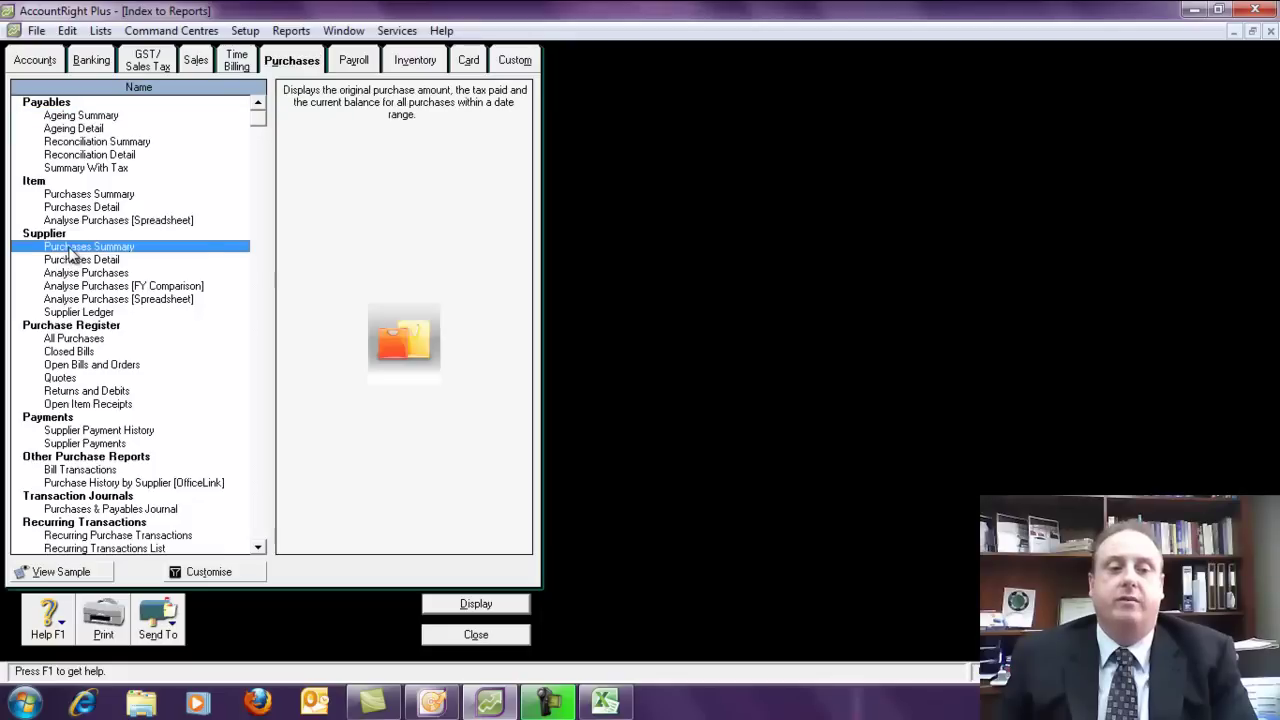
Customise the Purchases Summary to end 30/08/2013, tick Identifiers, and display it
click(208, 572)
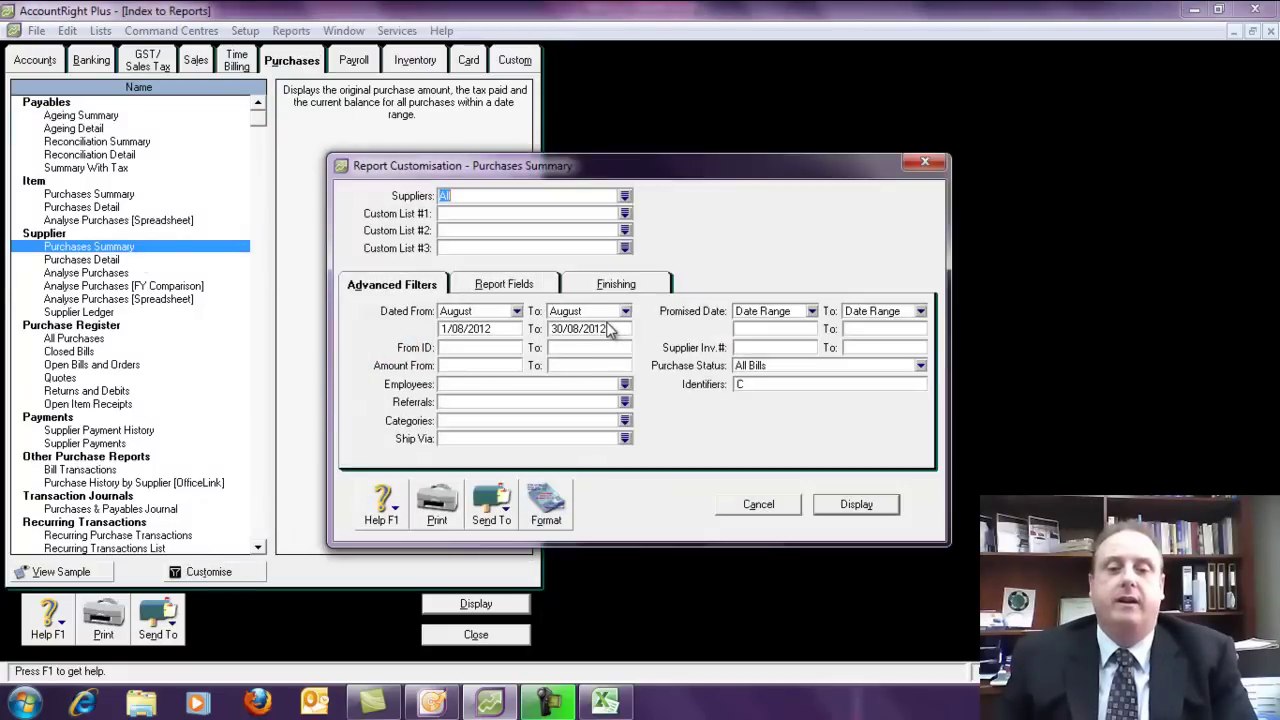
click(611, 330)
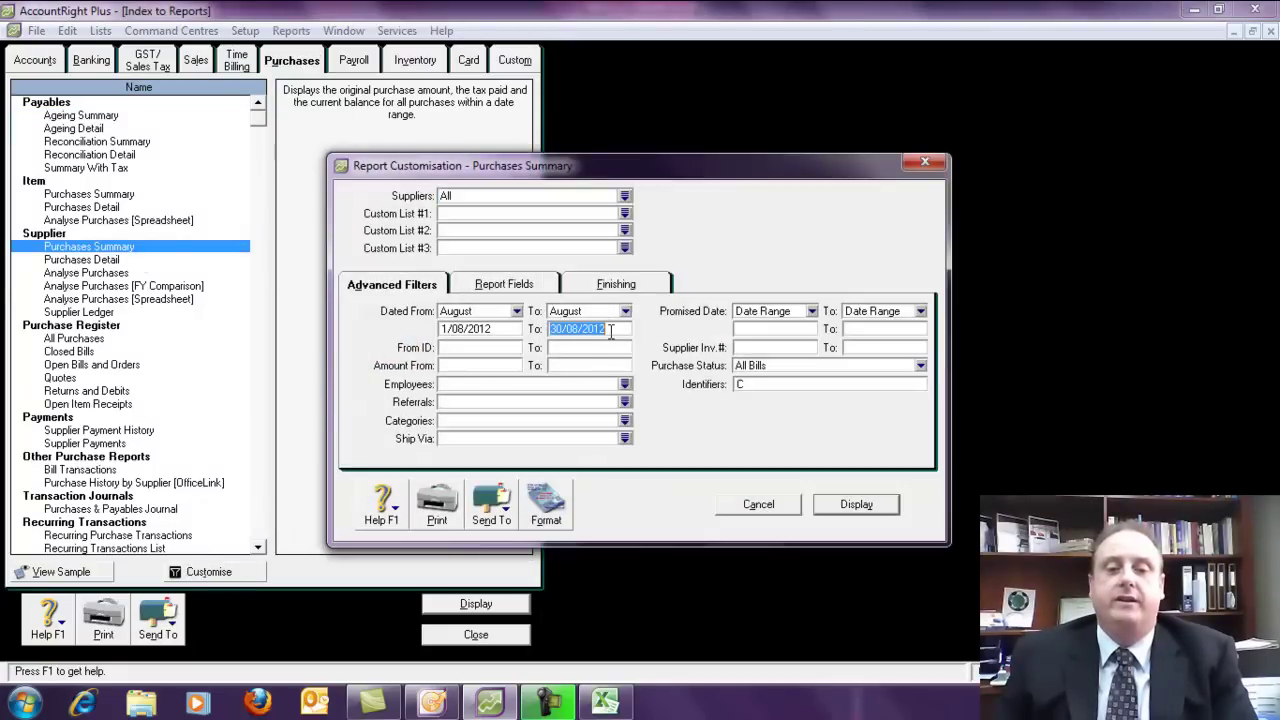
click(611, 330)
key(BackSpace)
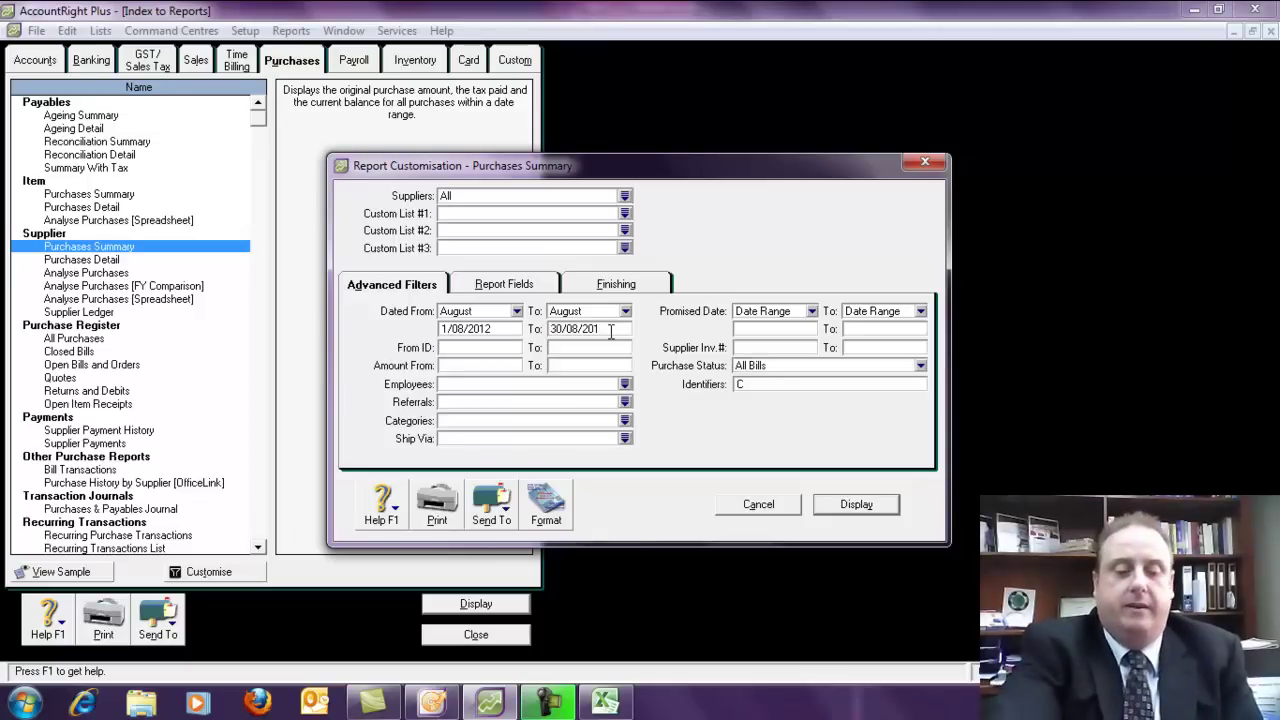
text(3)
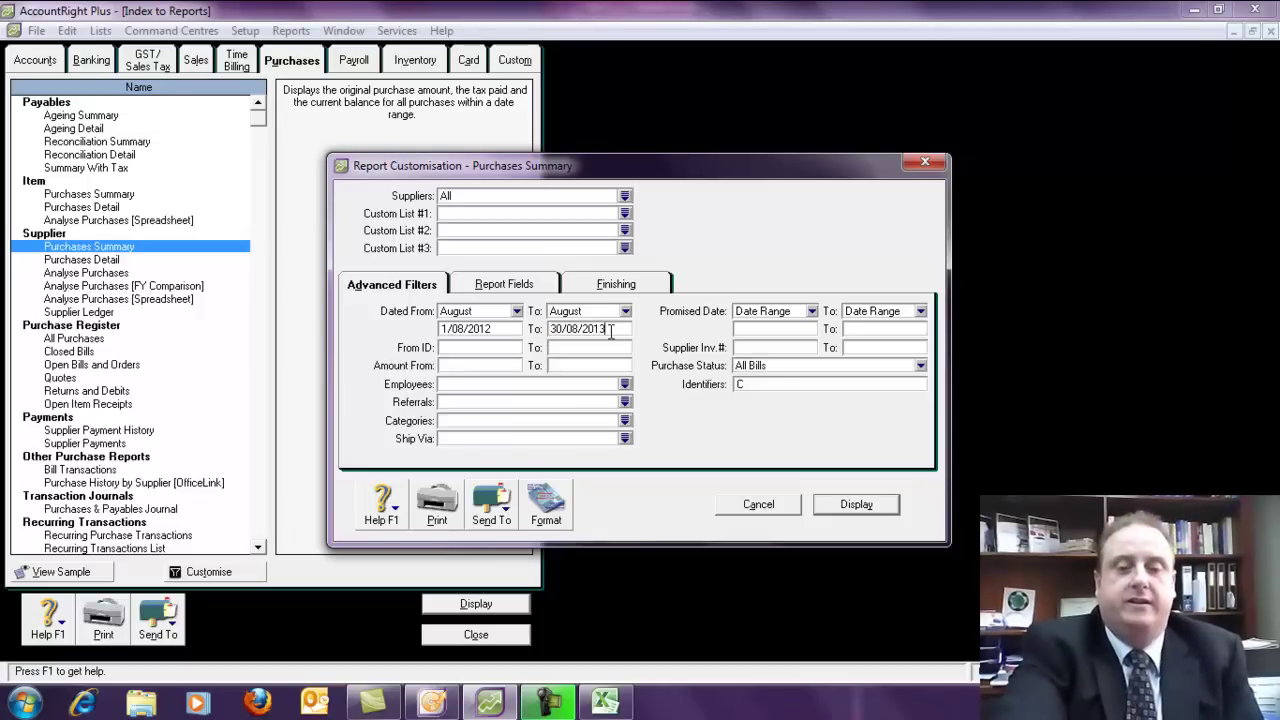
click(753, 385)
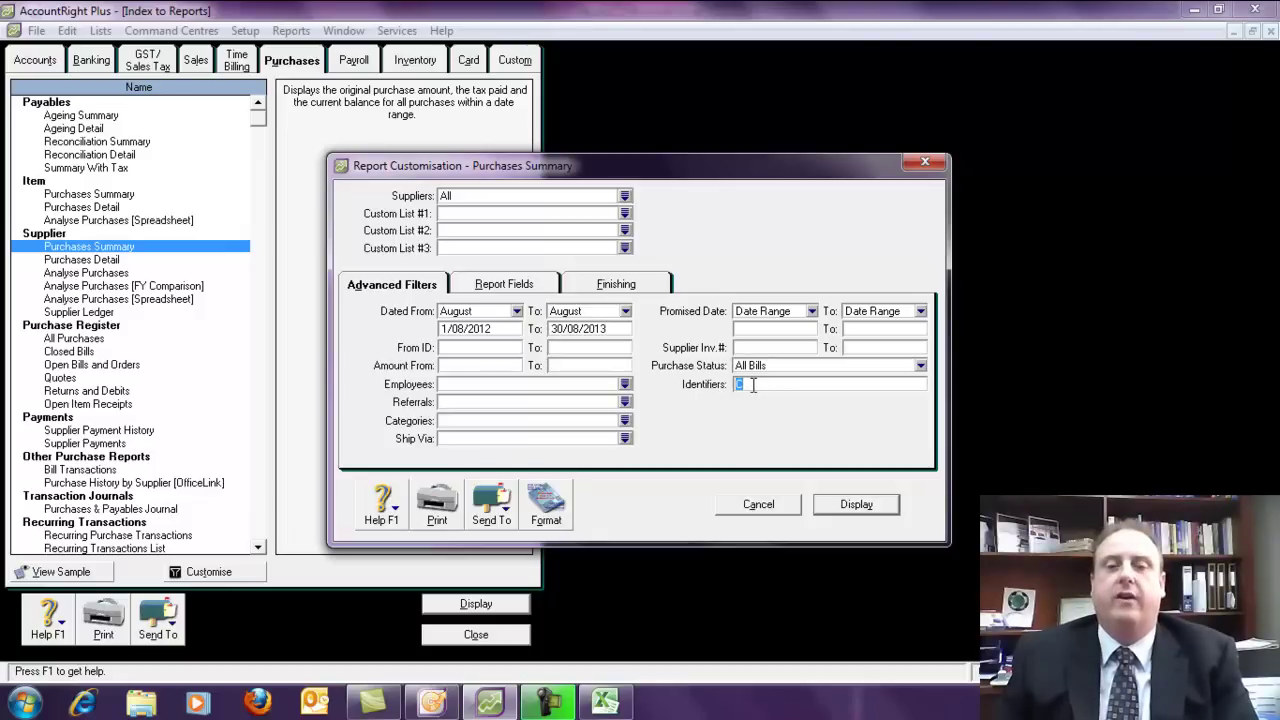
click(853, 507)
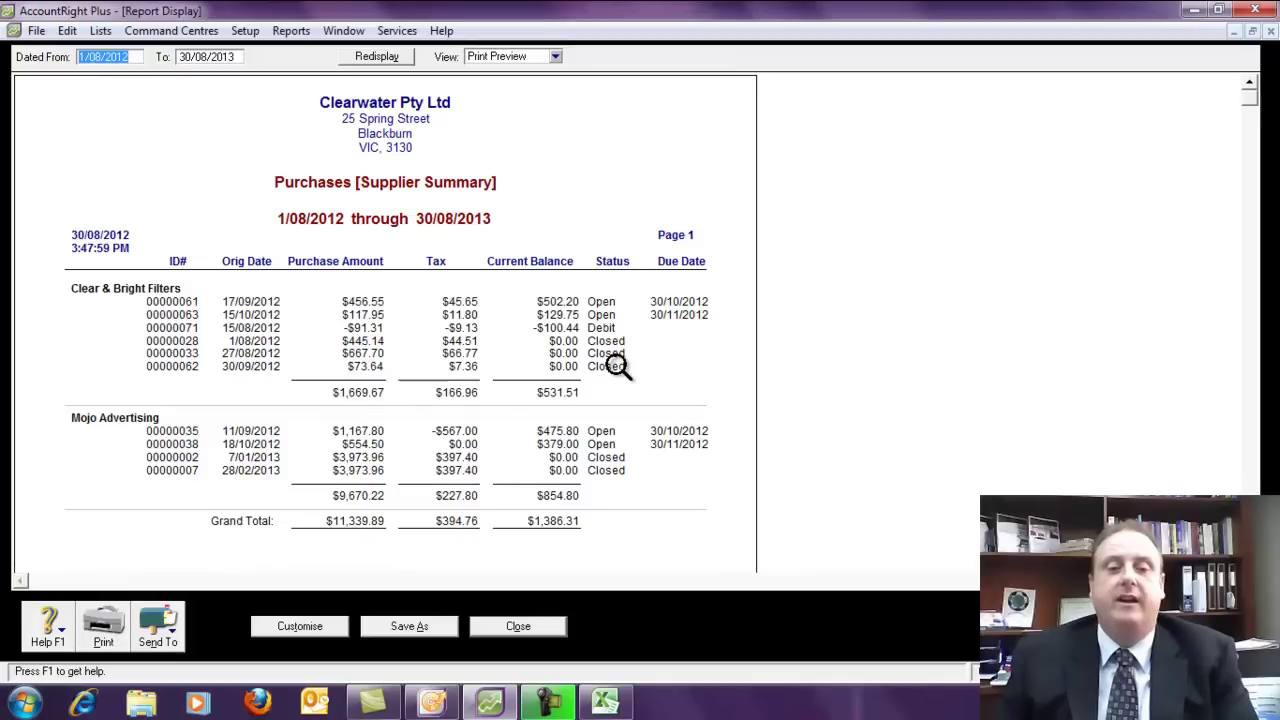
Reopen the Customise settings for the displayed Purchases Summary report
click(300, 627)
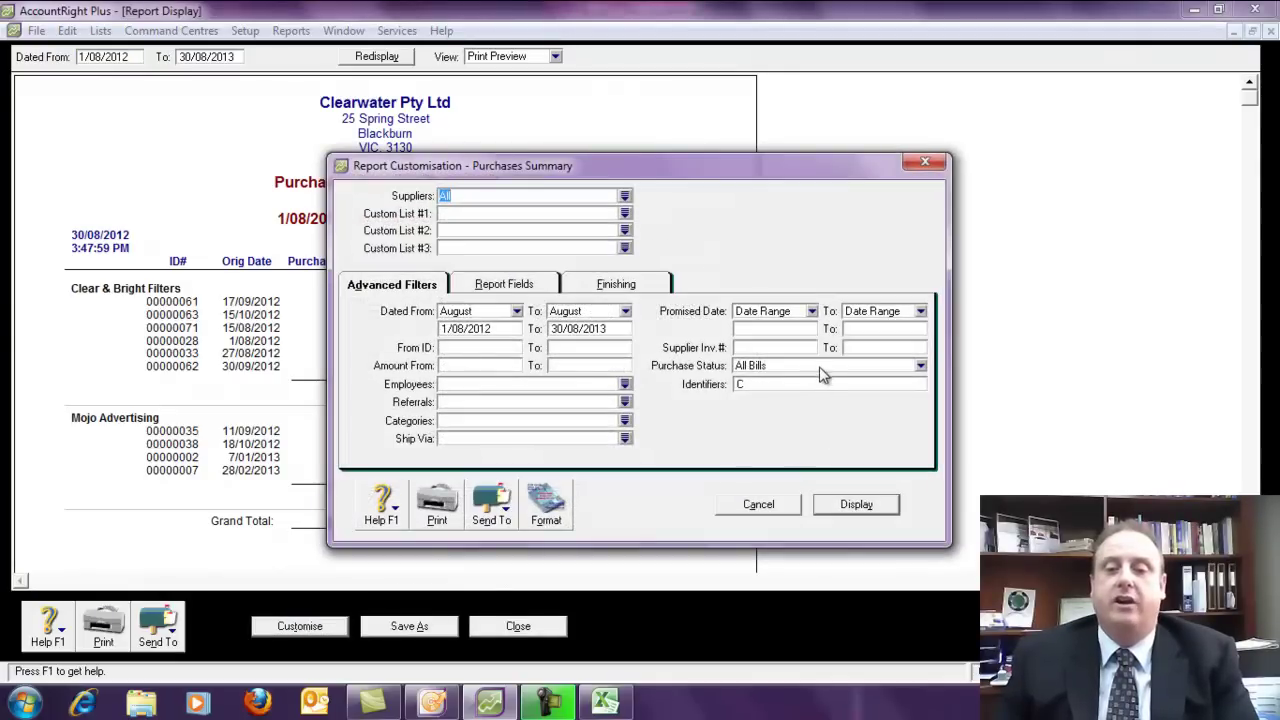
Set Purchase Status to Closed and redisplay the report, now totalling $9,134.40
click(822, 366)
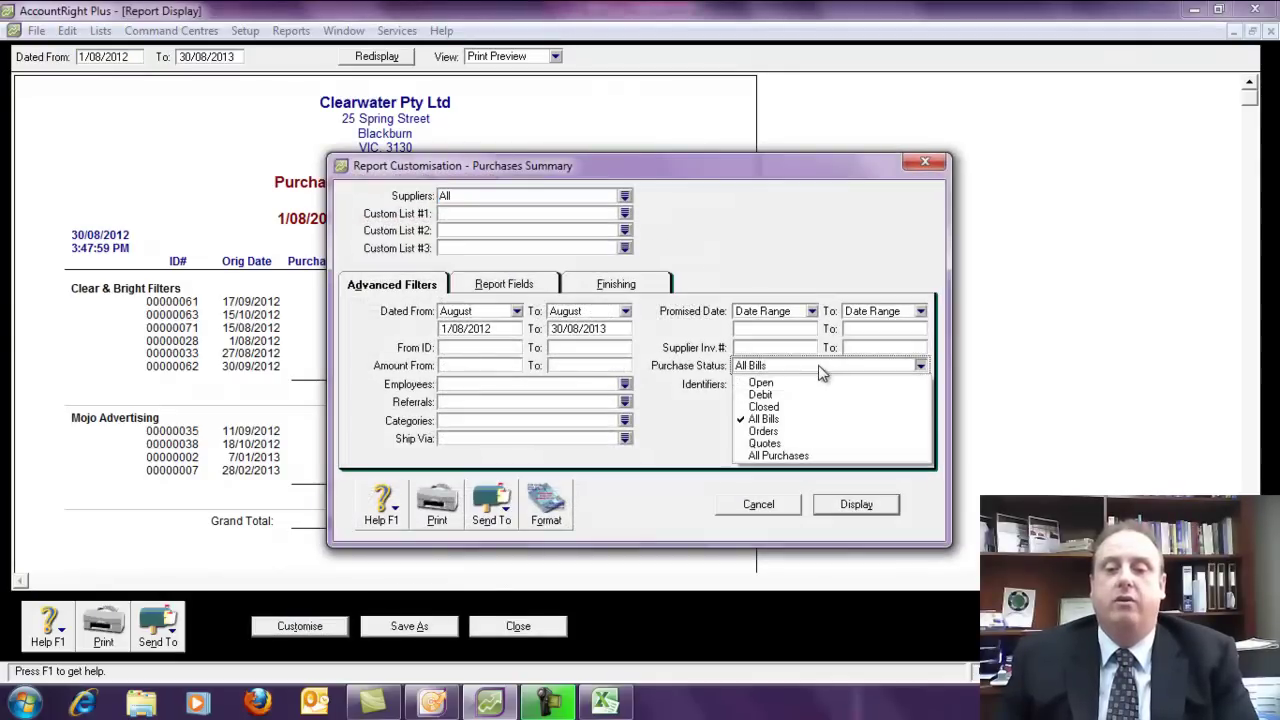
click(783, 409)
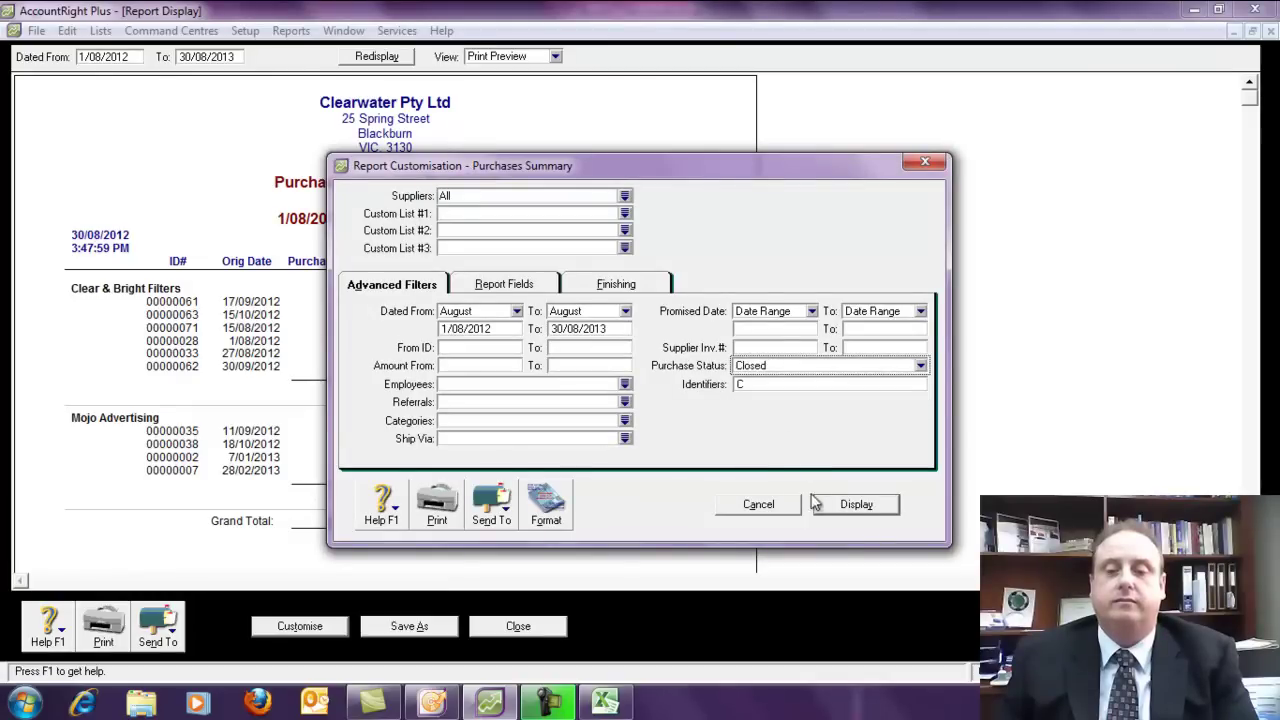
click(847, 508)
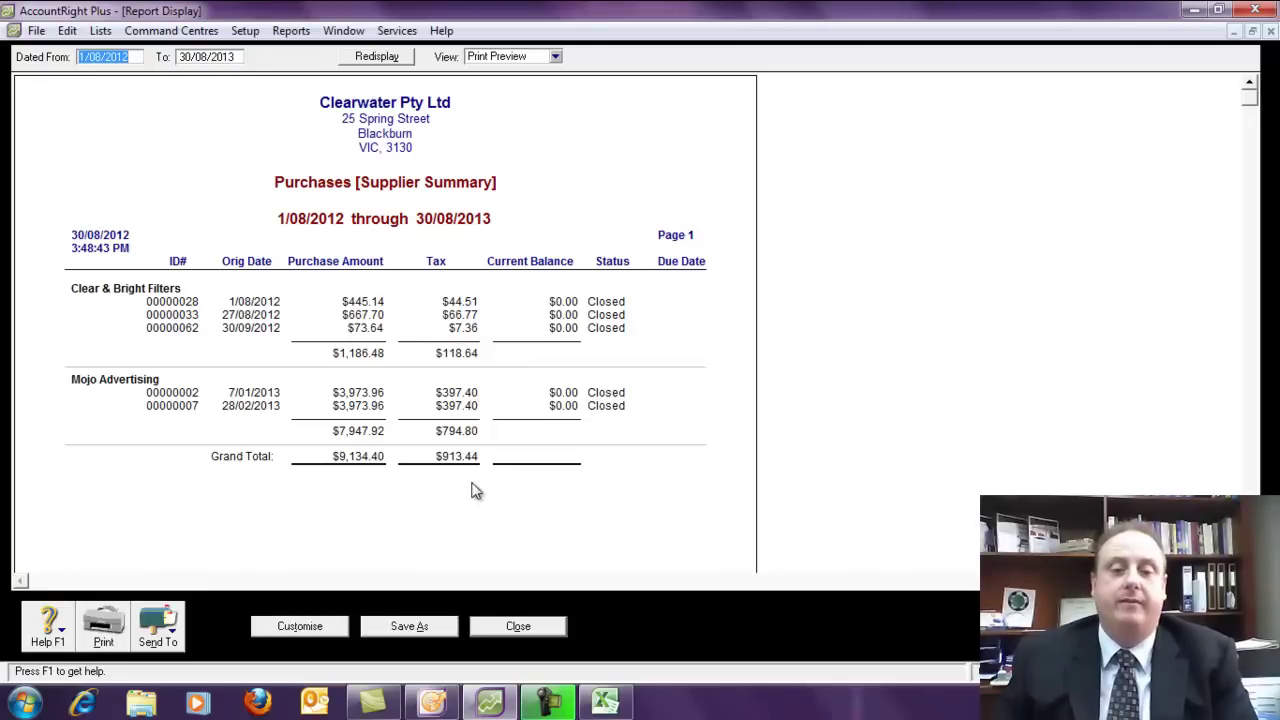
Close the Purchases Summary report display and return to the Index to Reports
click(507, 627)
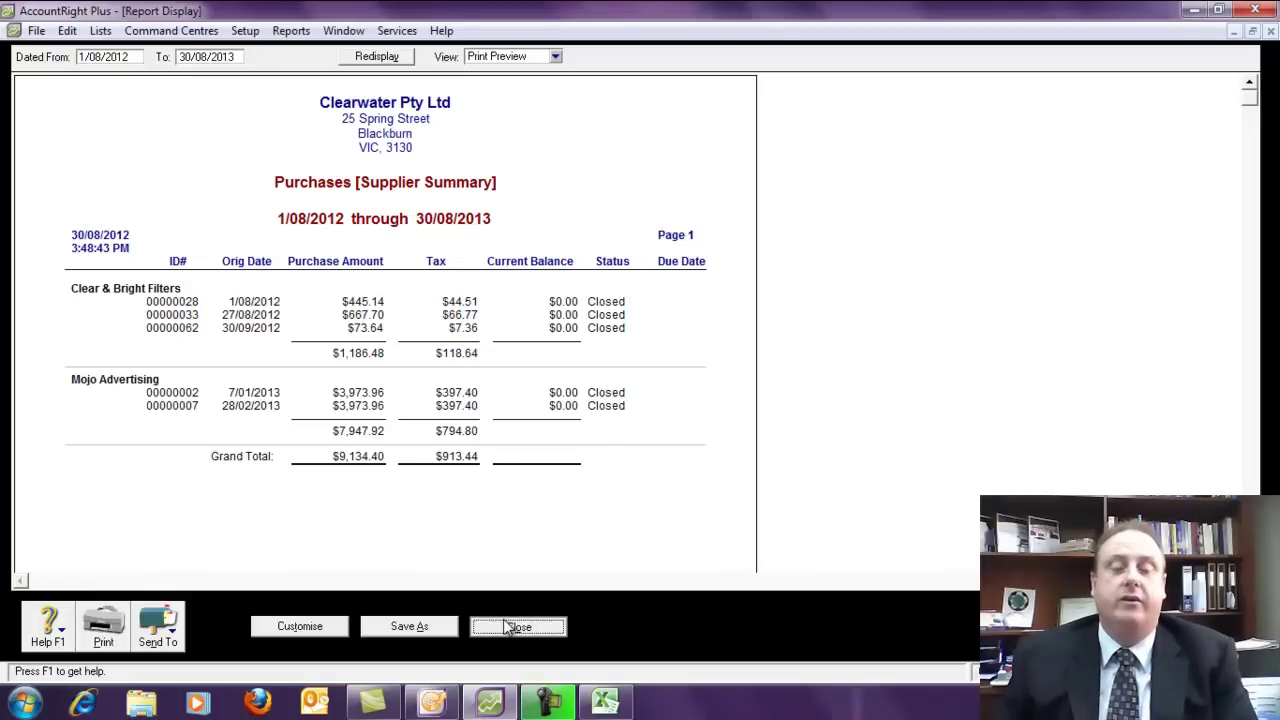
click(517, 627)
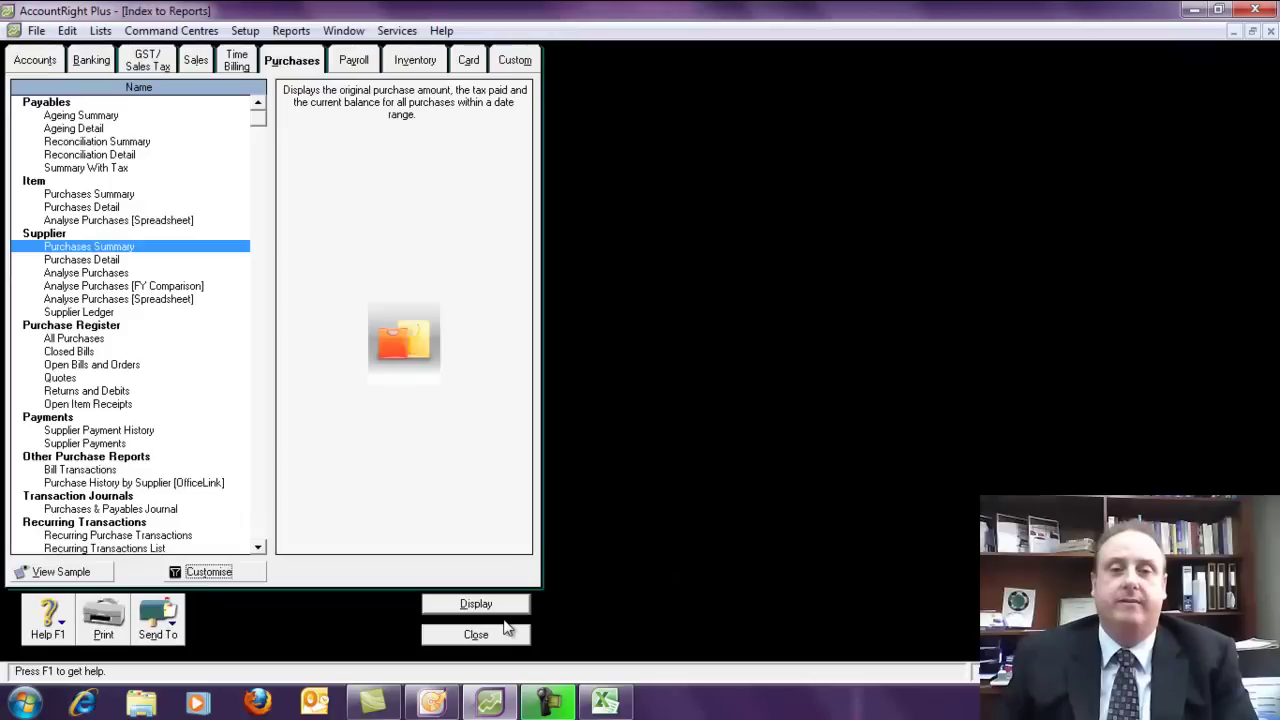
From the Accounts reports, select General Ledger [Detail] and open its customisation settings
click(37, 64)
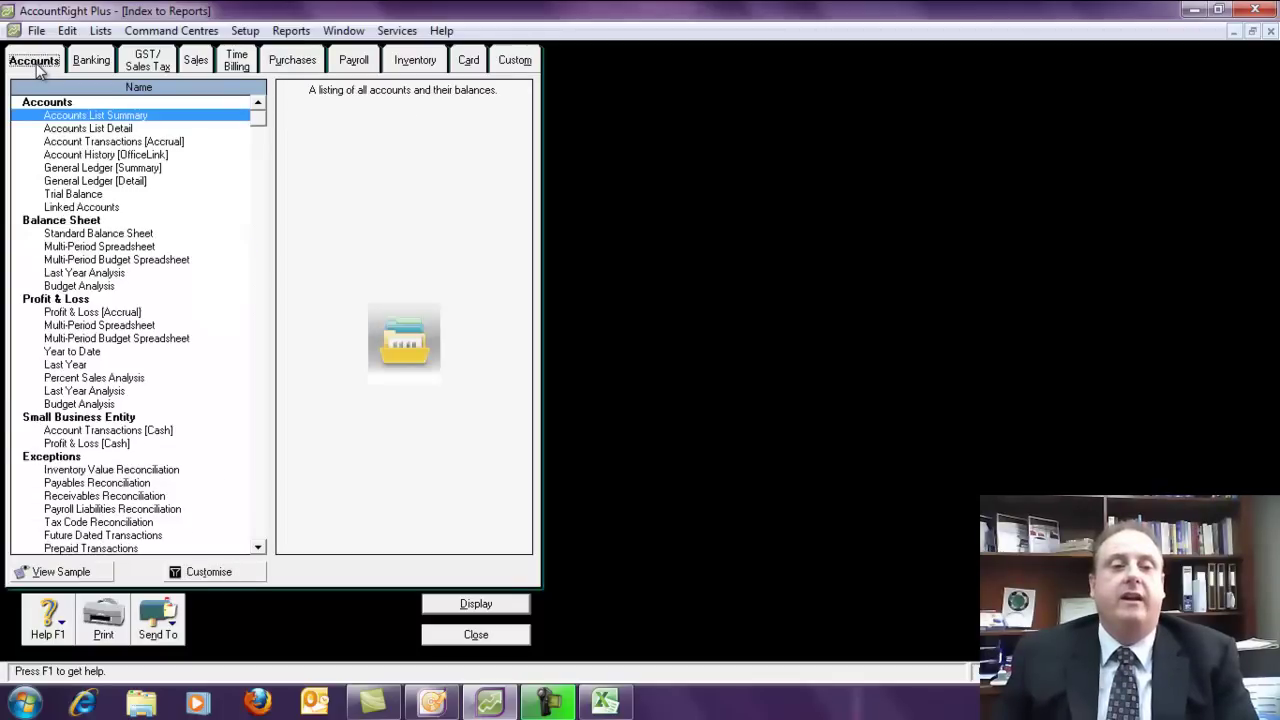
click(96, 181)
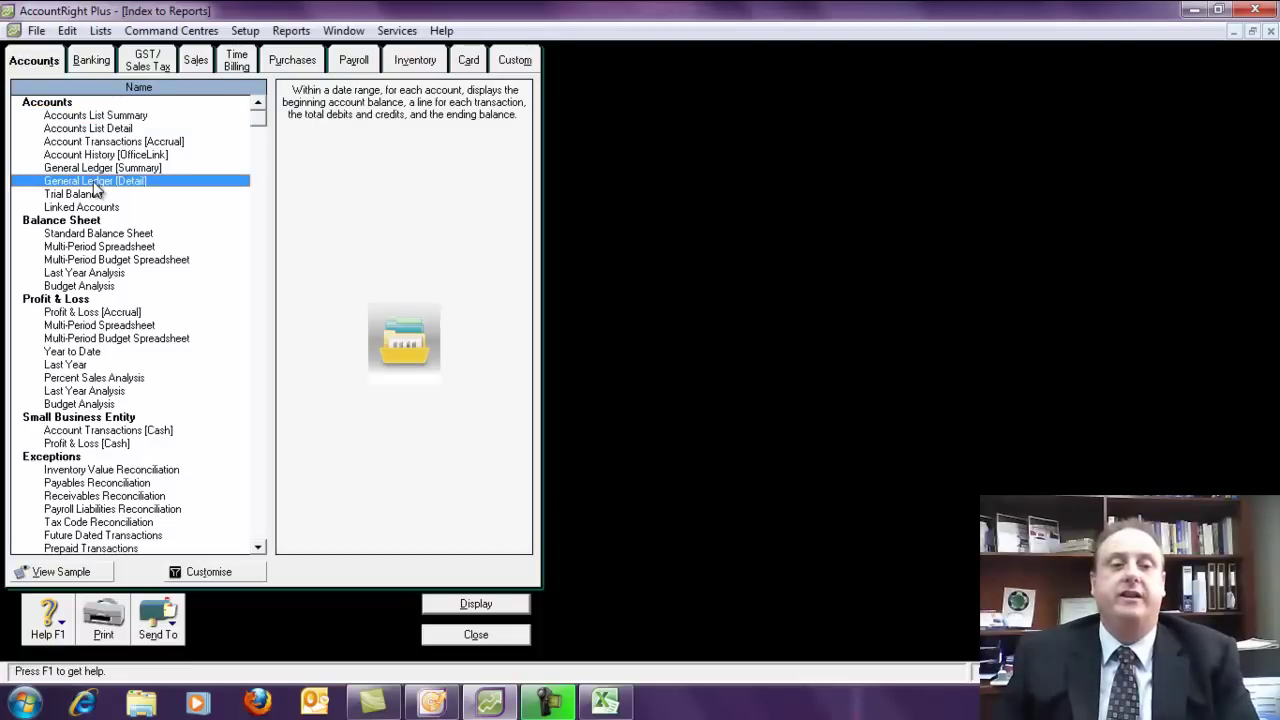
click(208, 574)
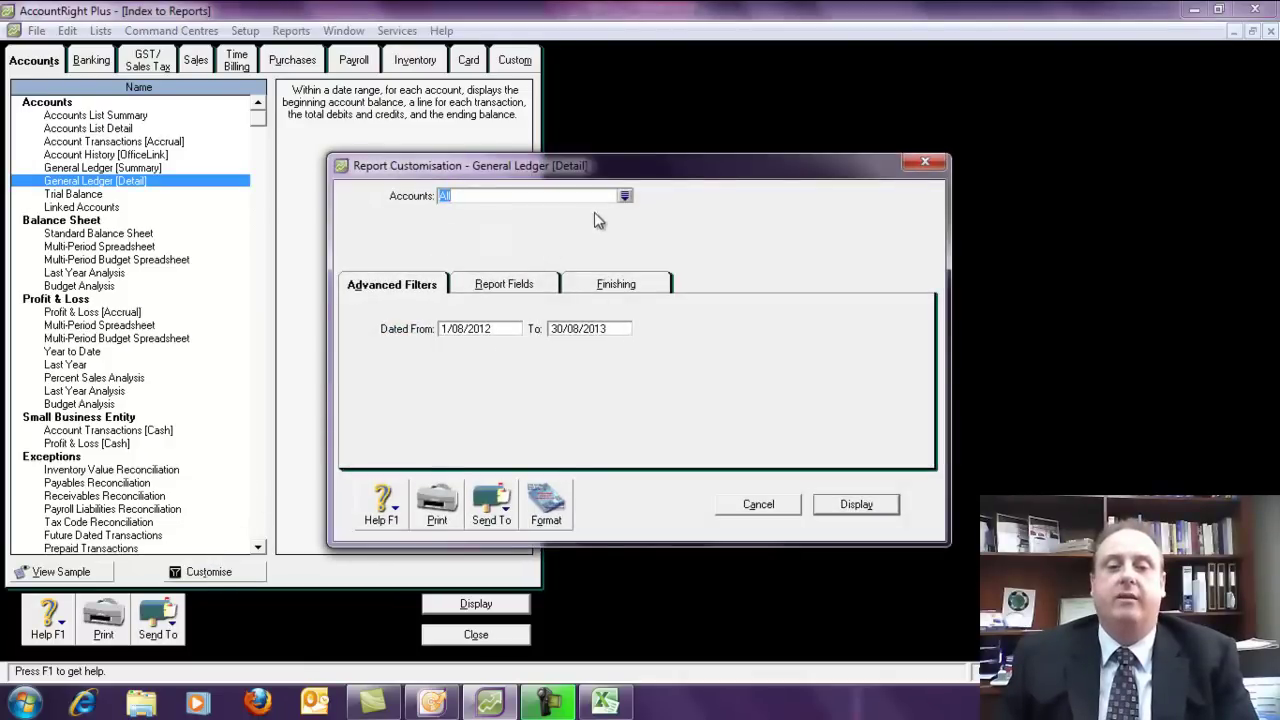
Limit the General Ledger [Detail] report to the single account 5-1100 Equipment
click(624, 197)
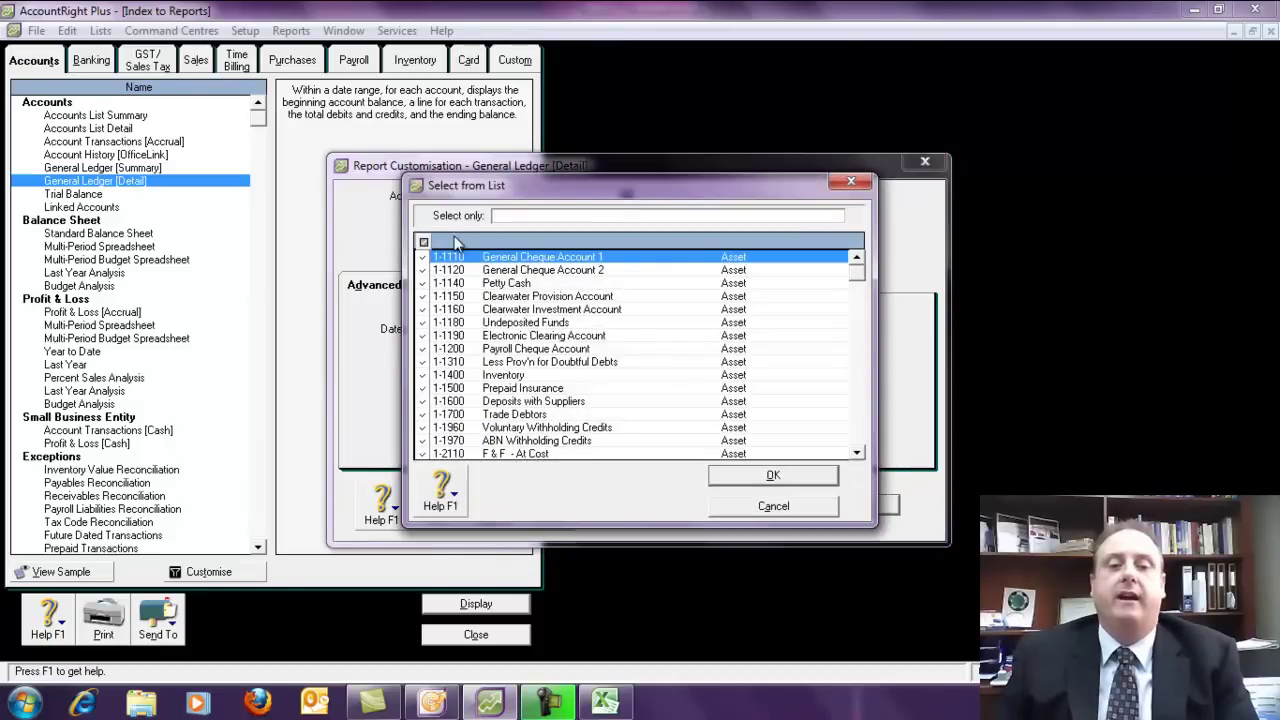
click(423, 243)
click(857, 434)
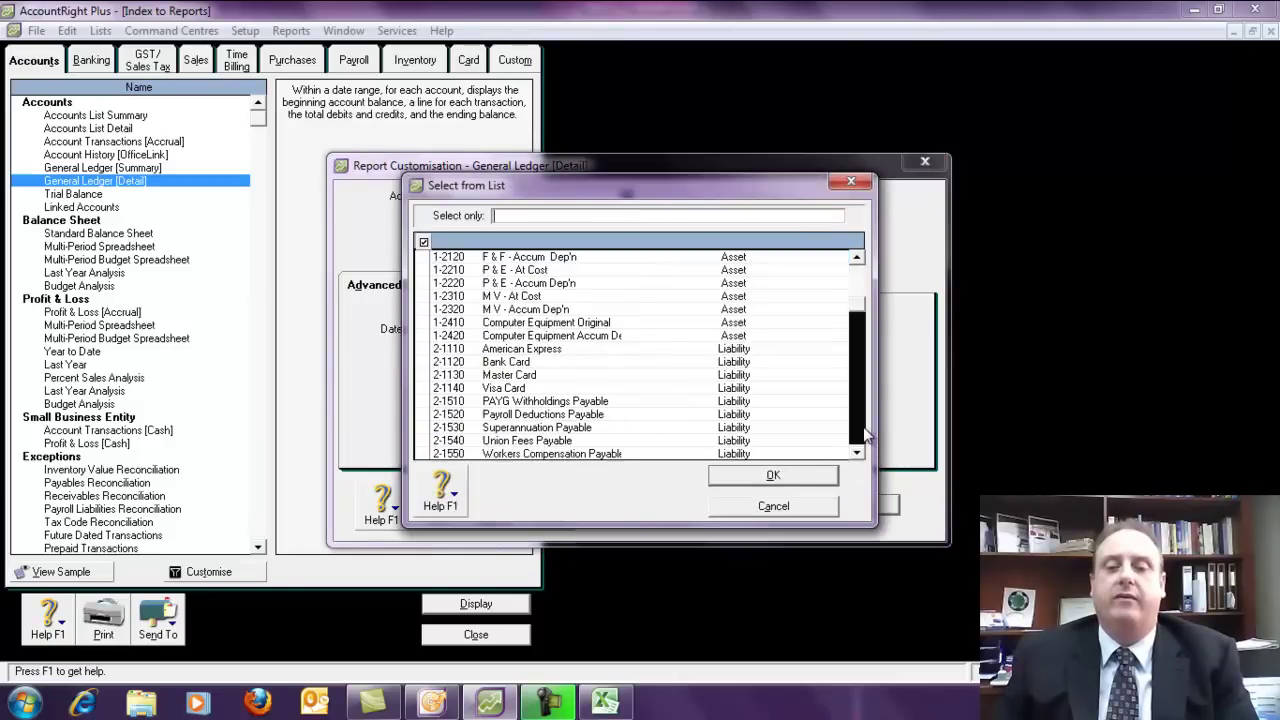
click(857, 434)
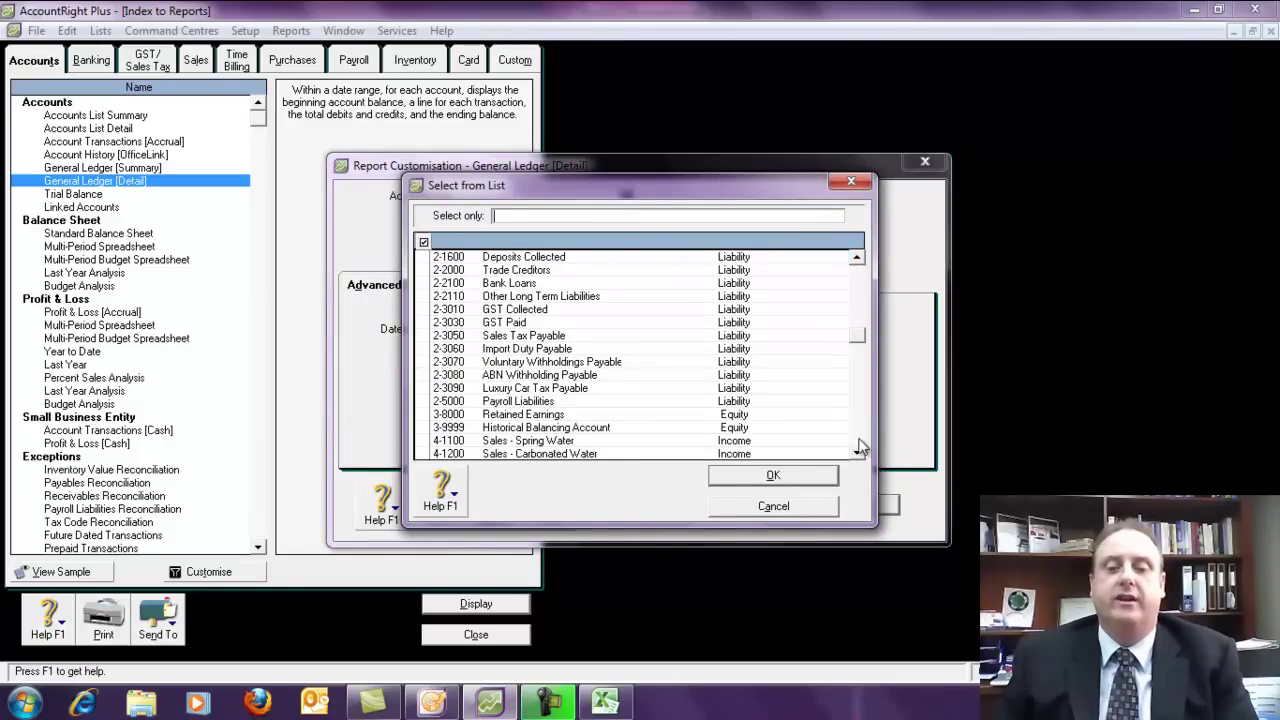
click(857, 452)
click(857, 452)
click(857, 452)
click(857, 452)
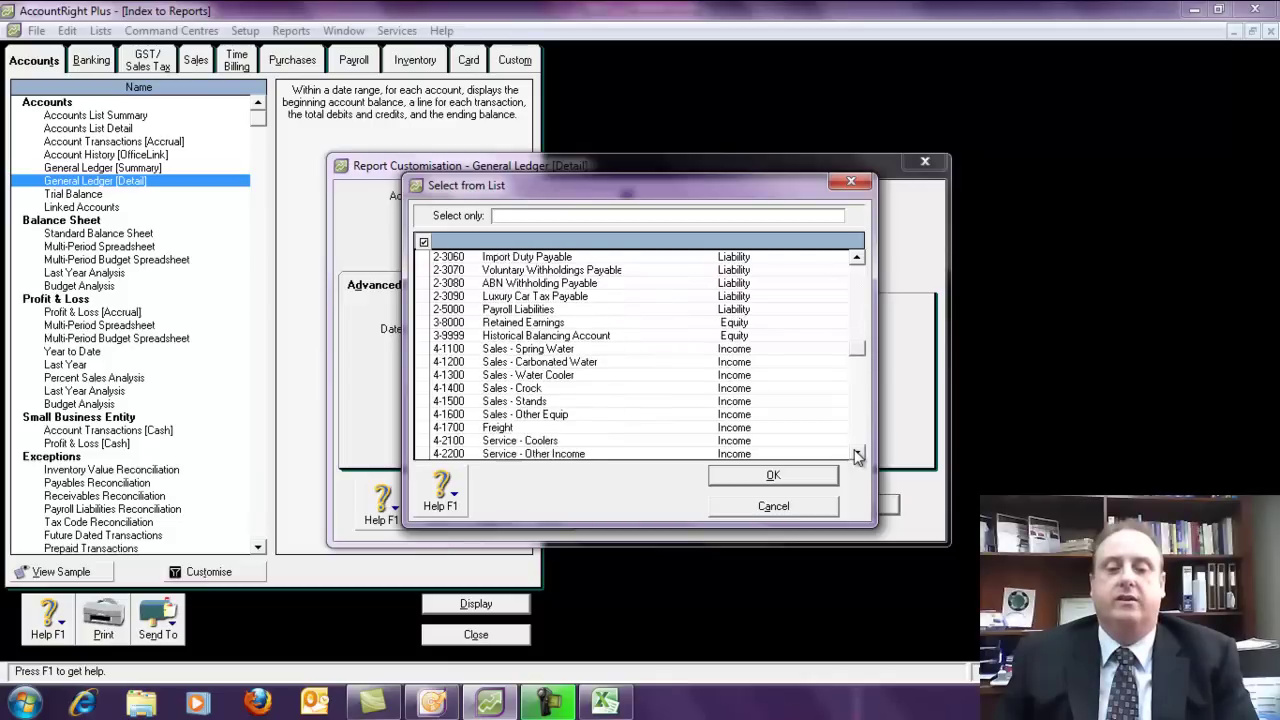
click(857, 453)
click(857, 453)
click(857, 453)
click(857, 453)
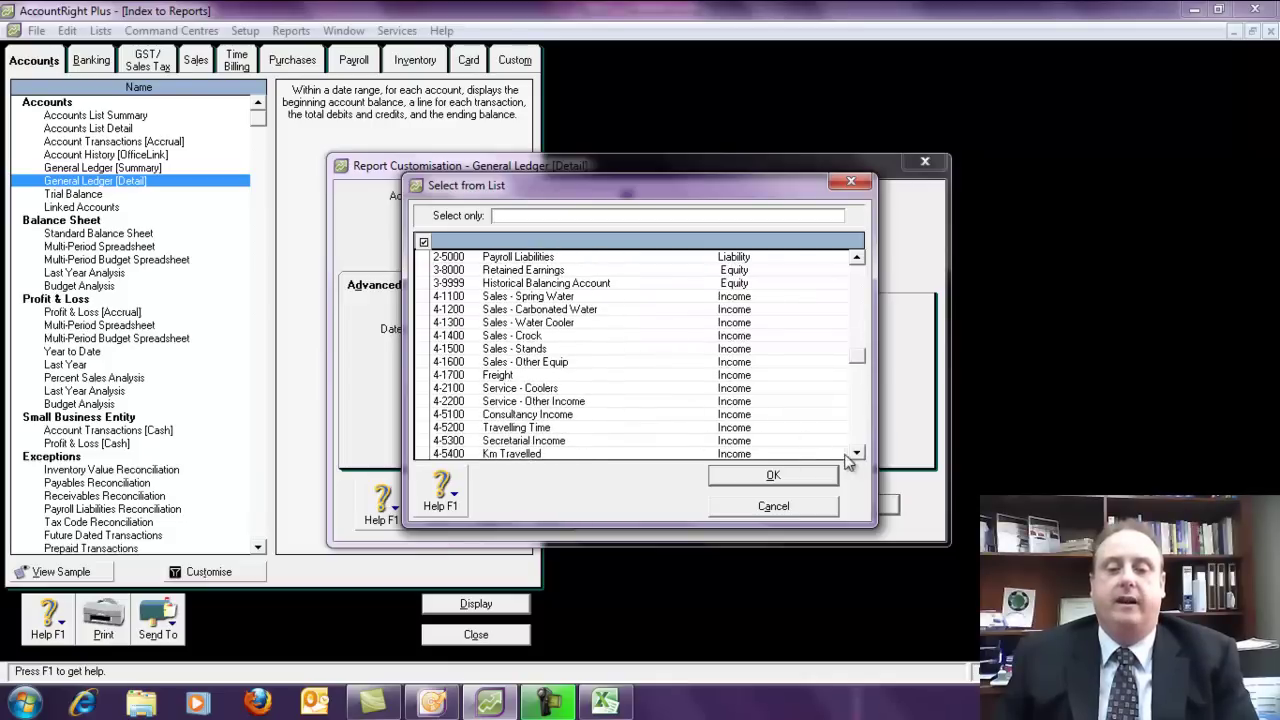
click(857, 453)
click(857, 453)
click(857, 453)
click(857, 453)
click(857, 453)
click(857, 453)
click(857, 453)
click(857, 453)
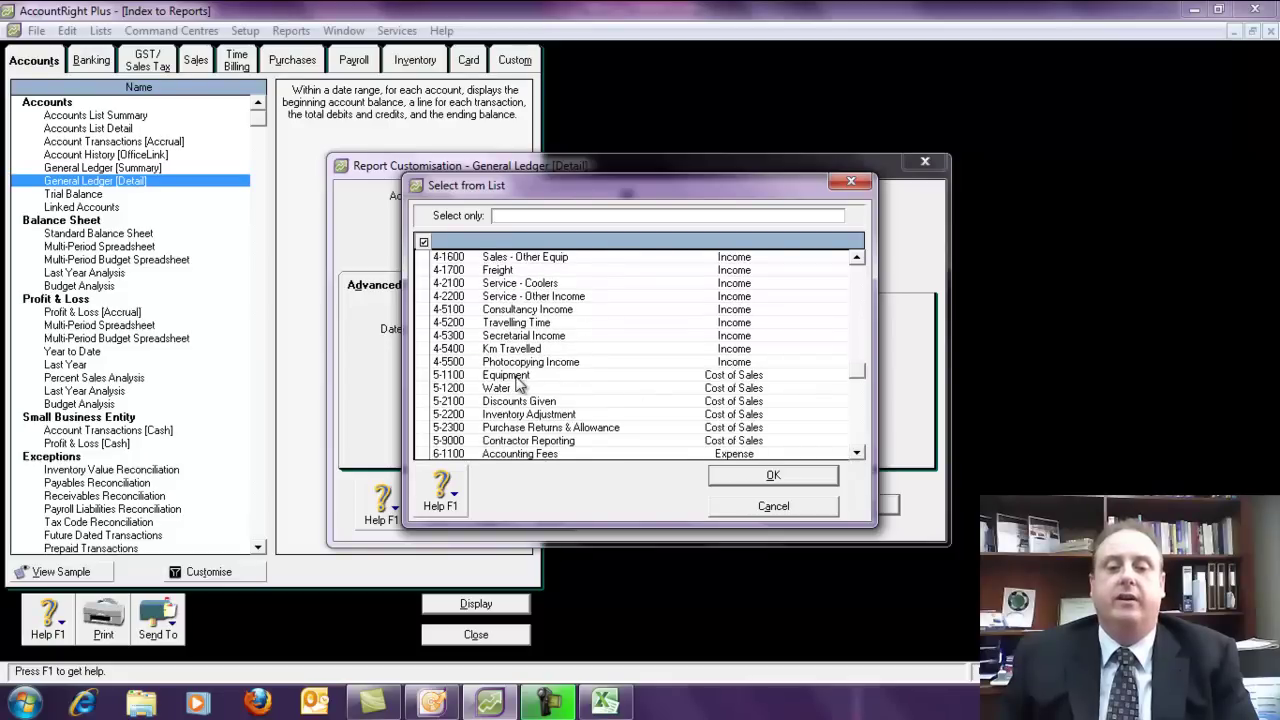
click(518, 378)
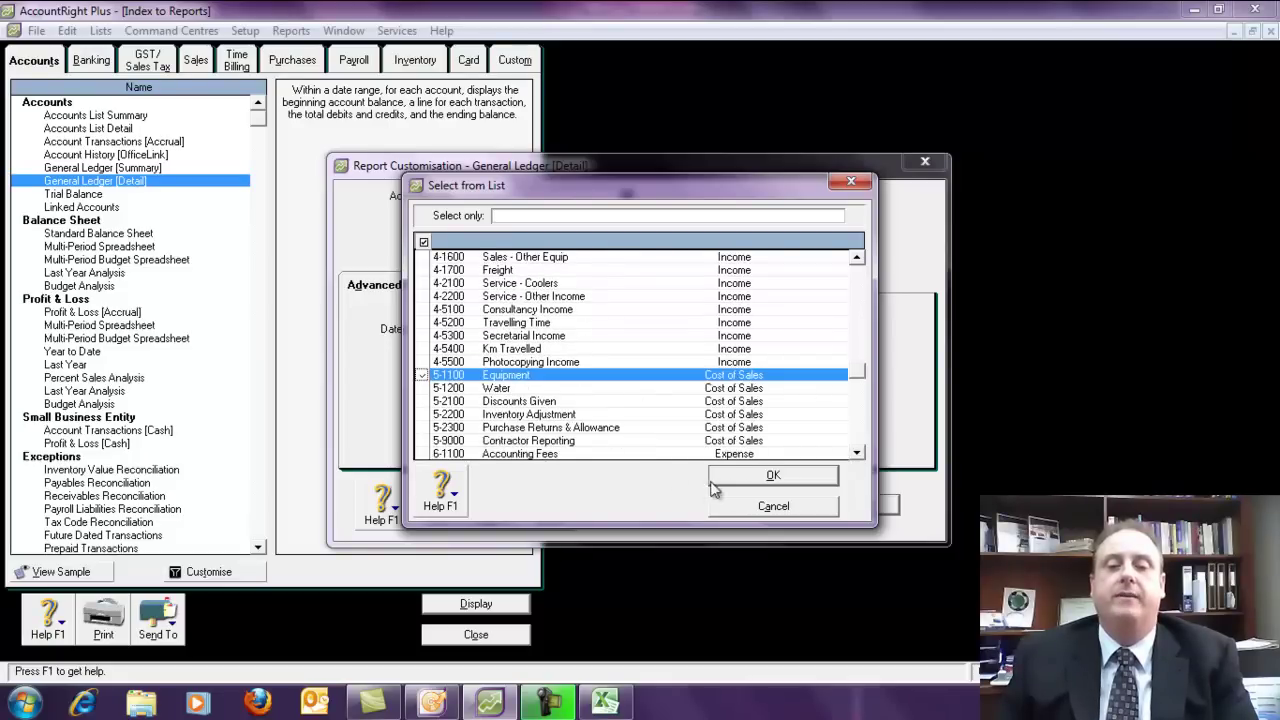
click(768, 476)
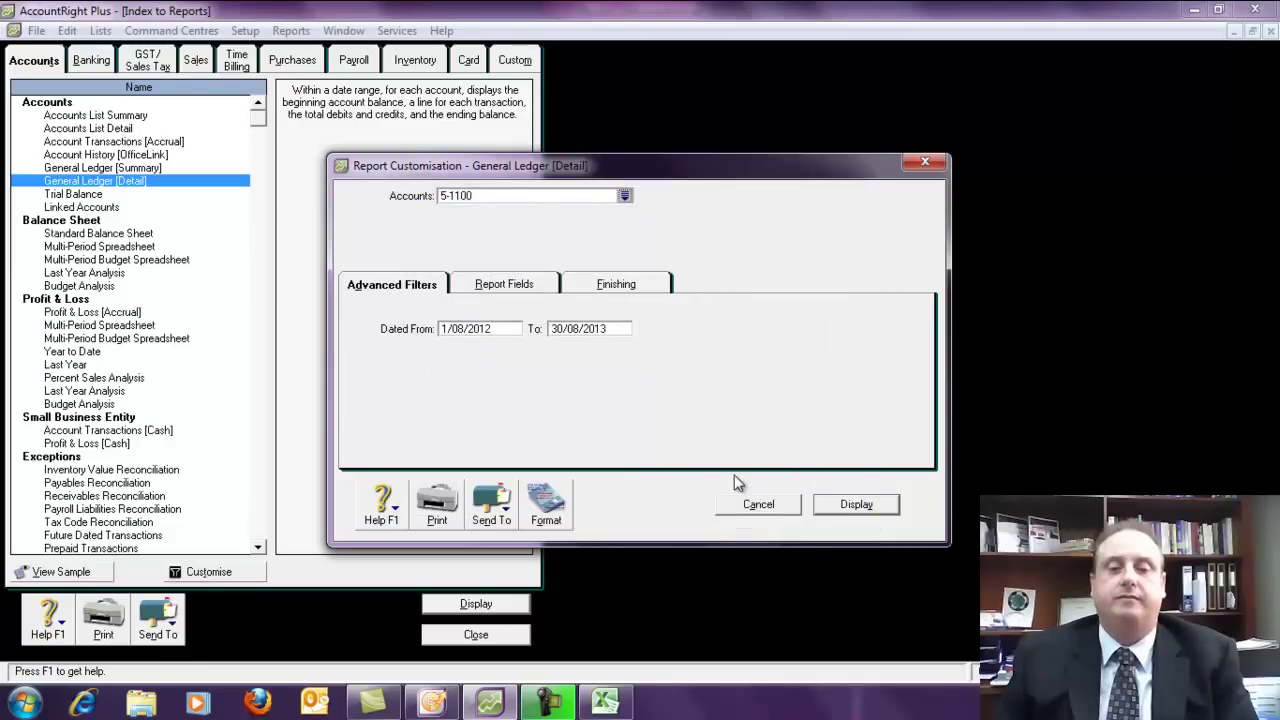
Send the ledger report to Excel and bring up the genjrld1 workbook
click(497, 512)
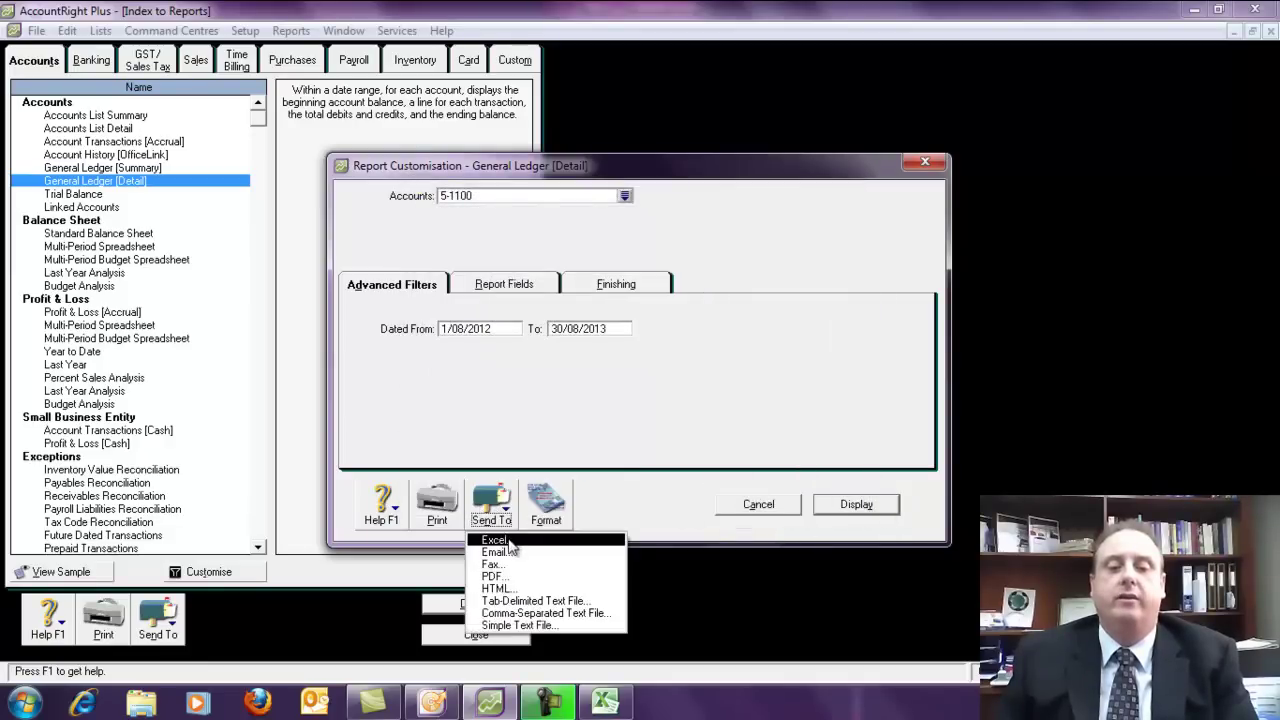
click(509, 542)
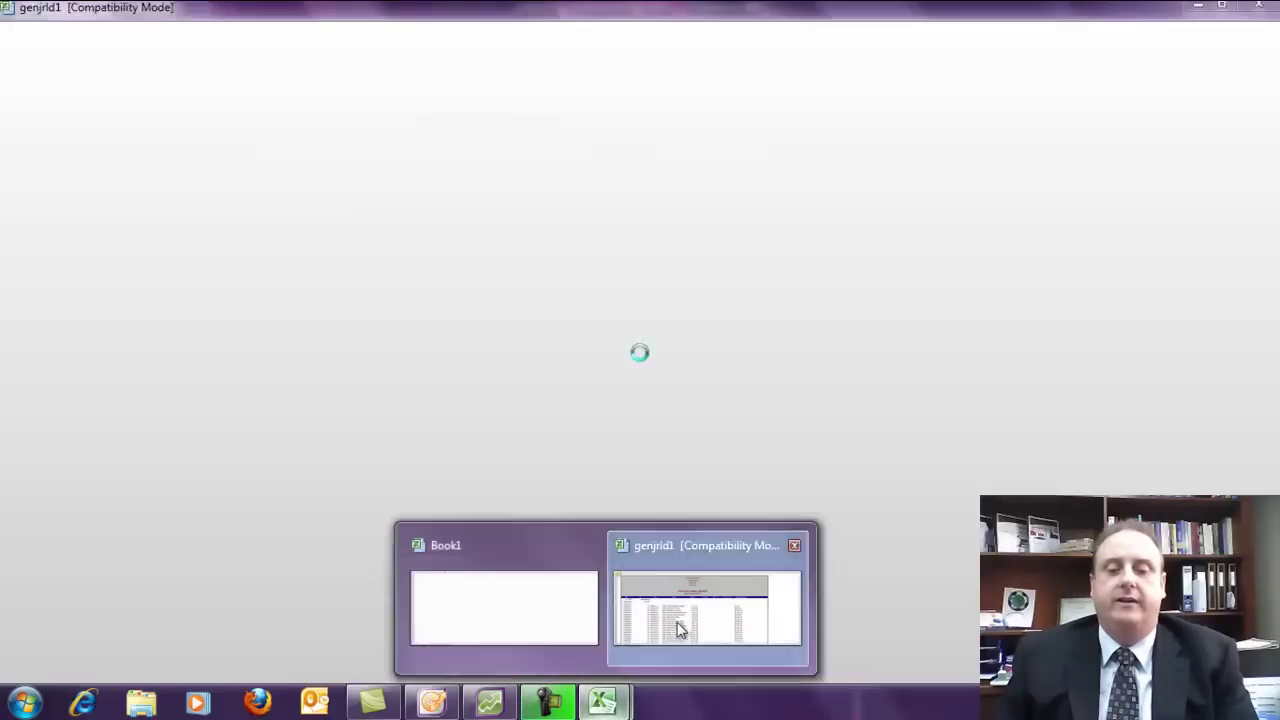
click(668, 590)
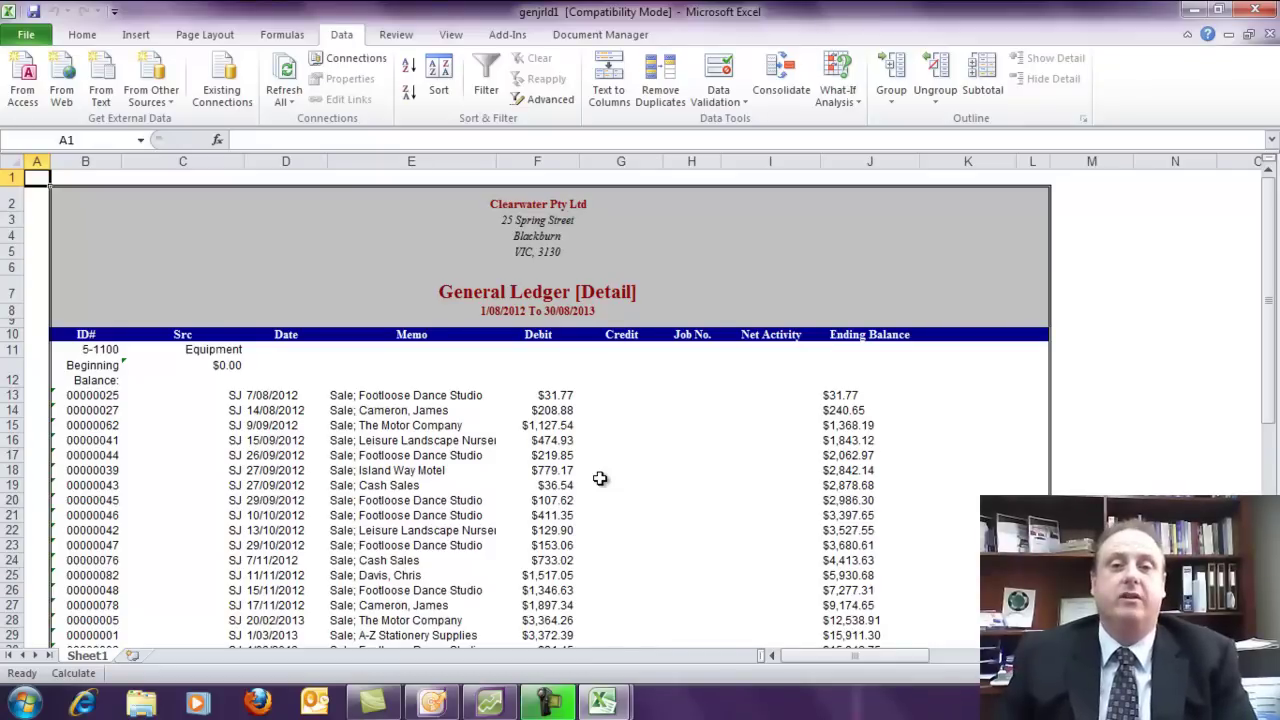
scroll(599, 478, down, 1)
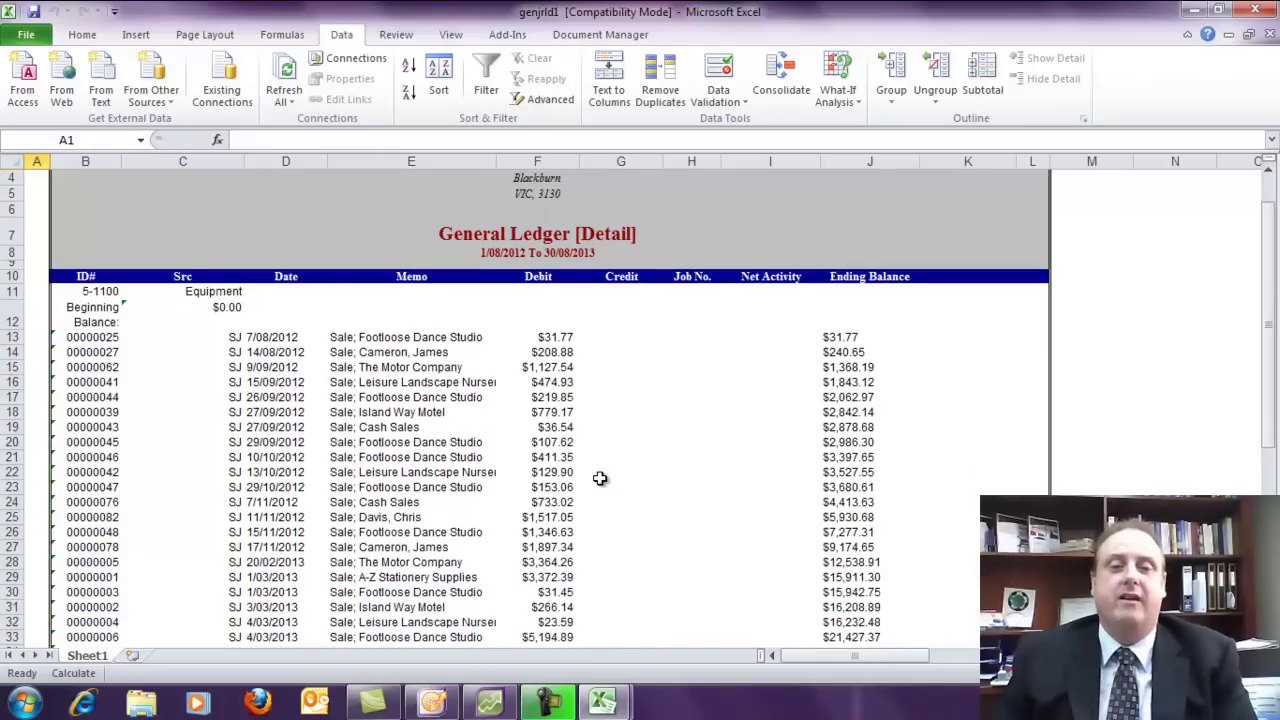
scroll(599, 478, down, 2)
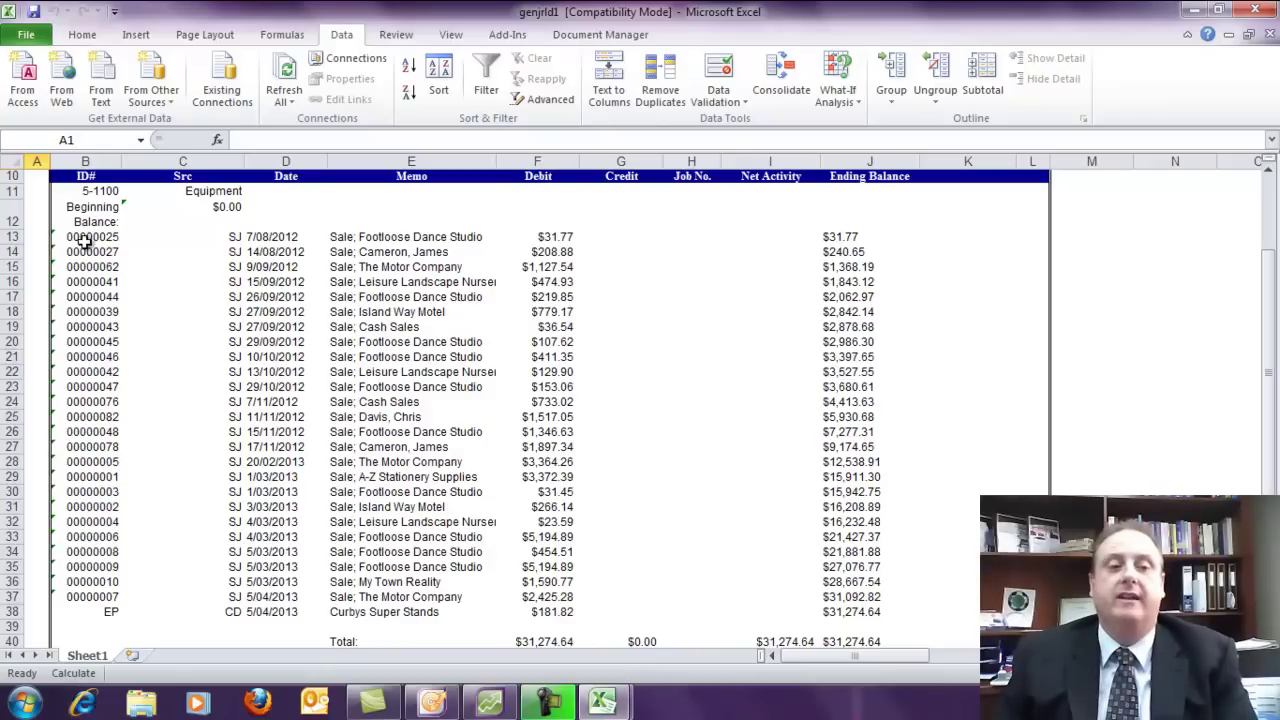
Sort the ledger transaction rows from B13 down A to Z by column E (memo)
drag(85, 237, 855, 524)
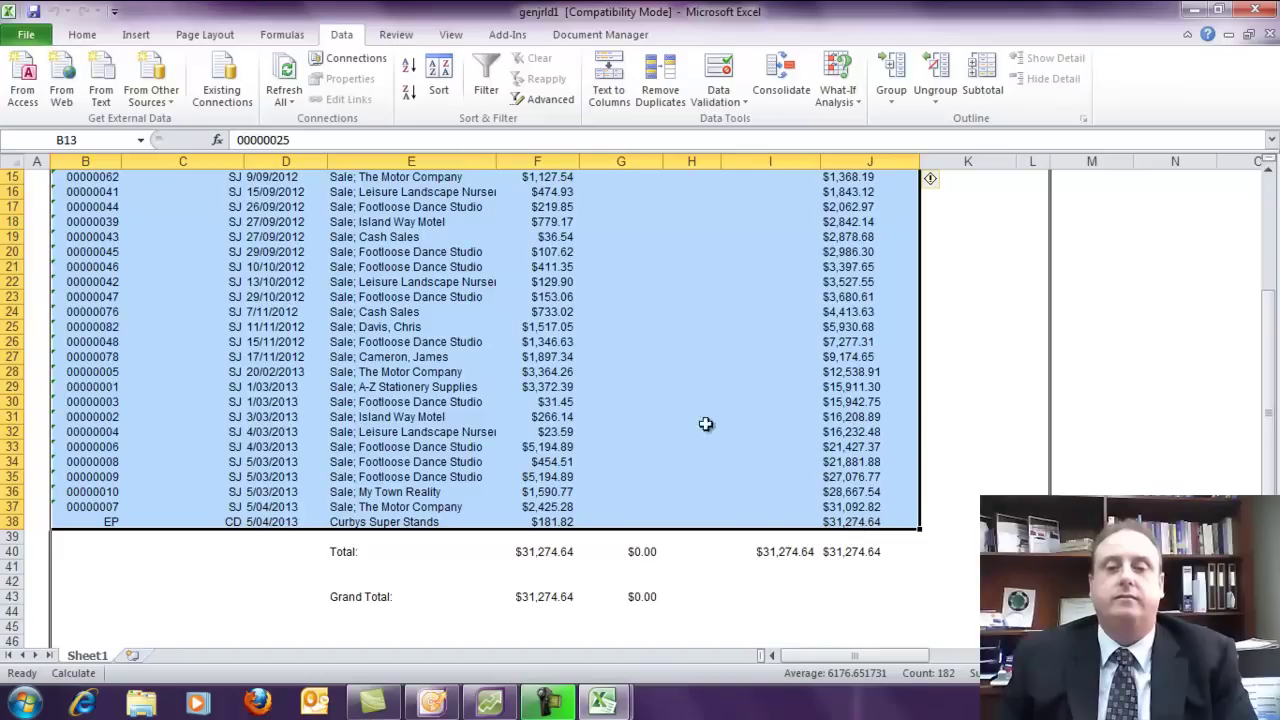
click(440, 78)
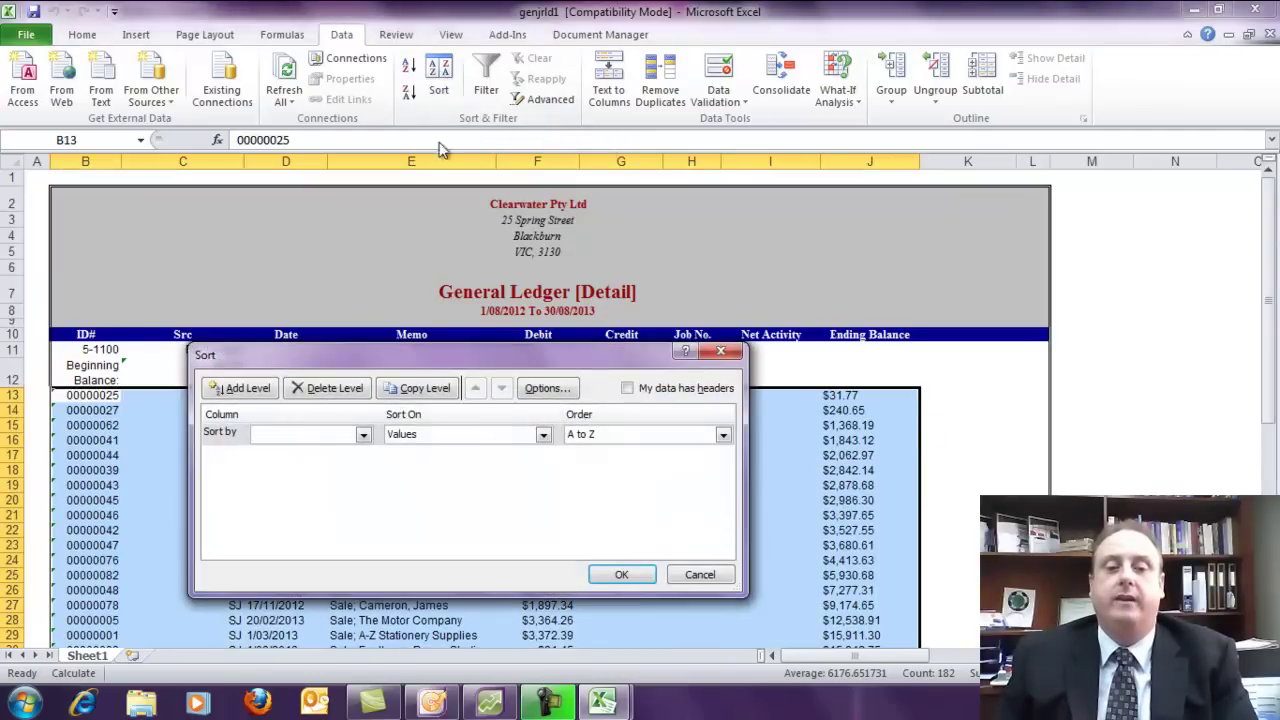
click(363, 434)
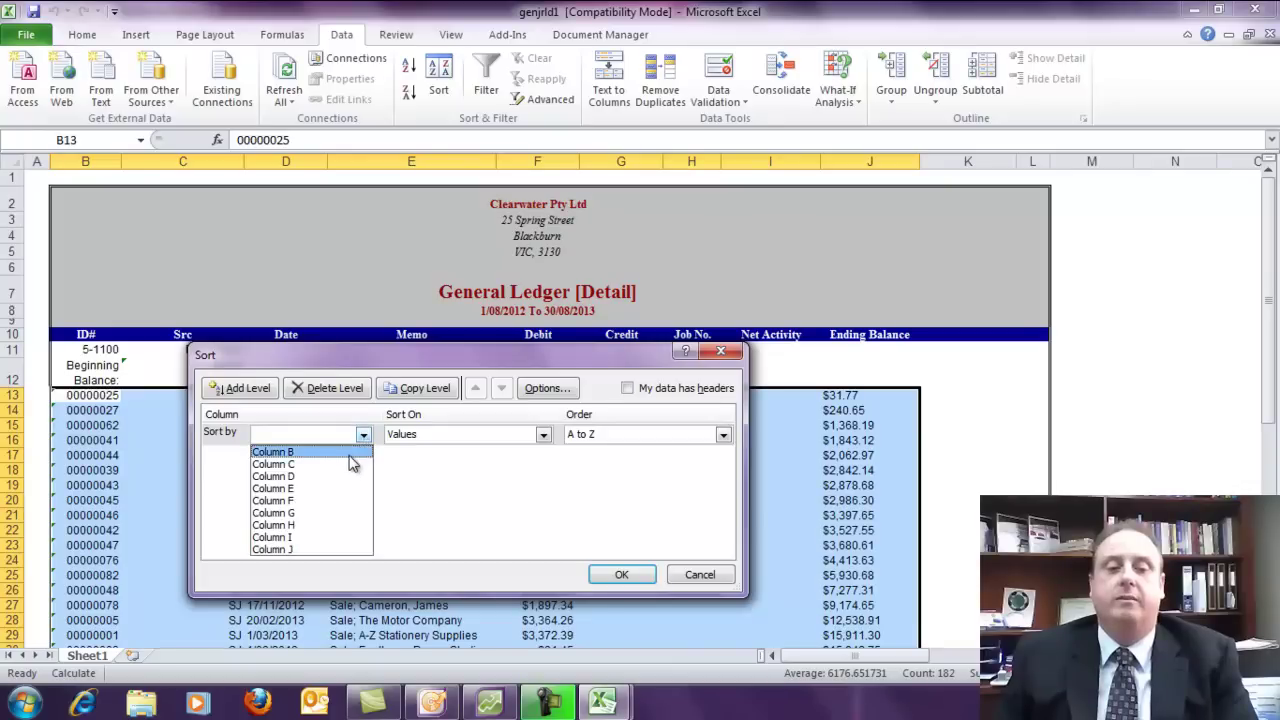
click(303, 488)
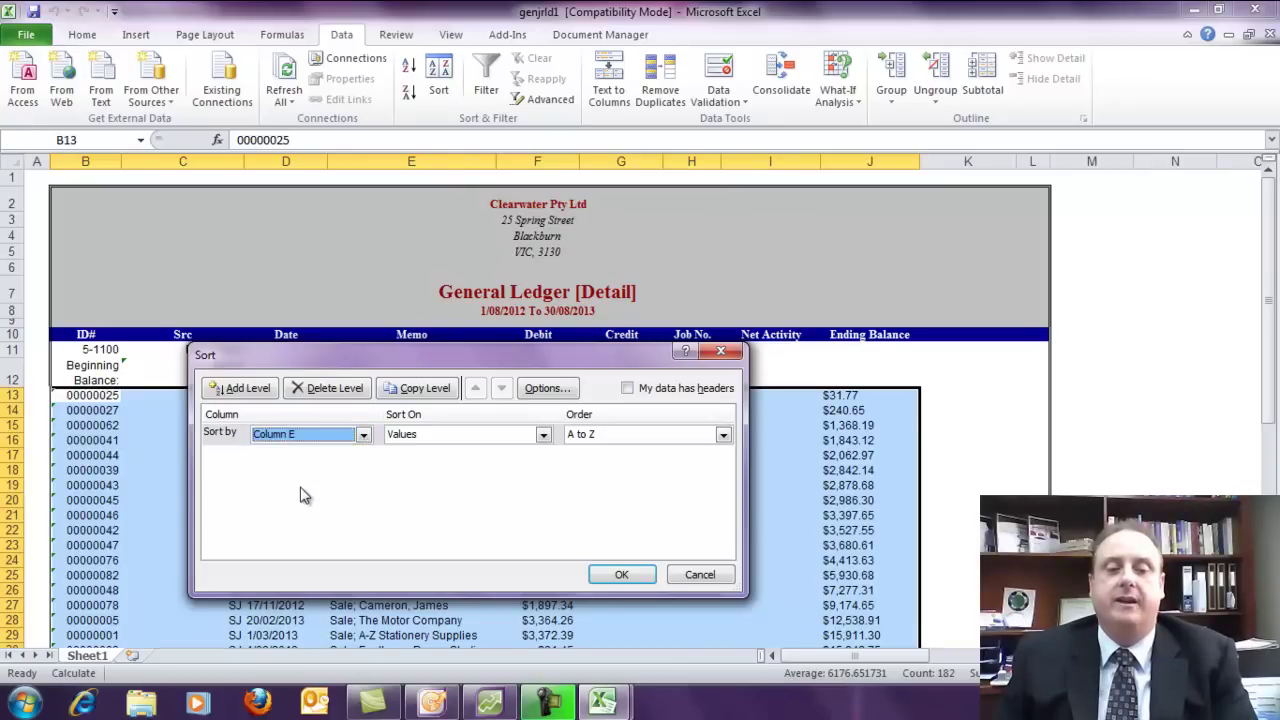
click(621, 574)
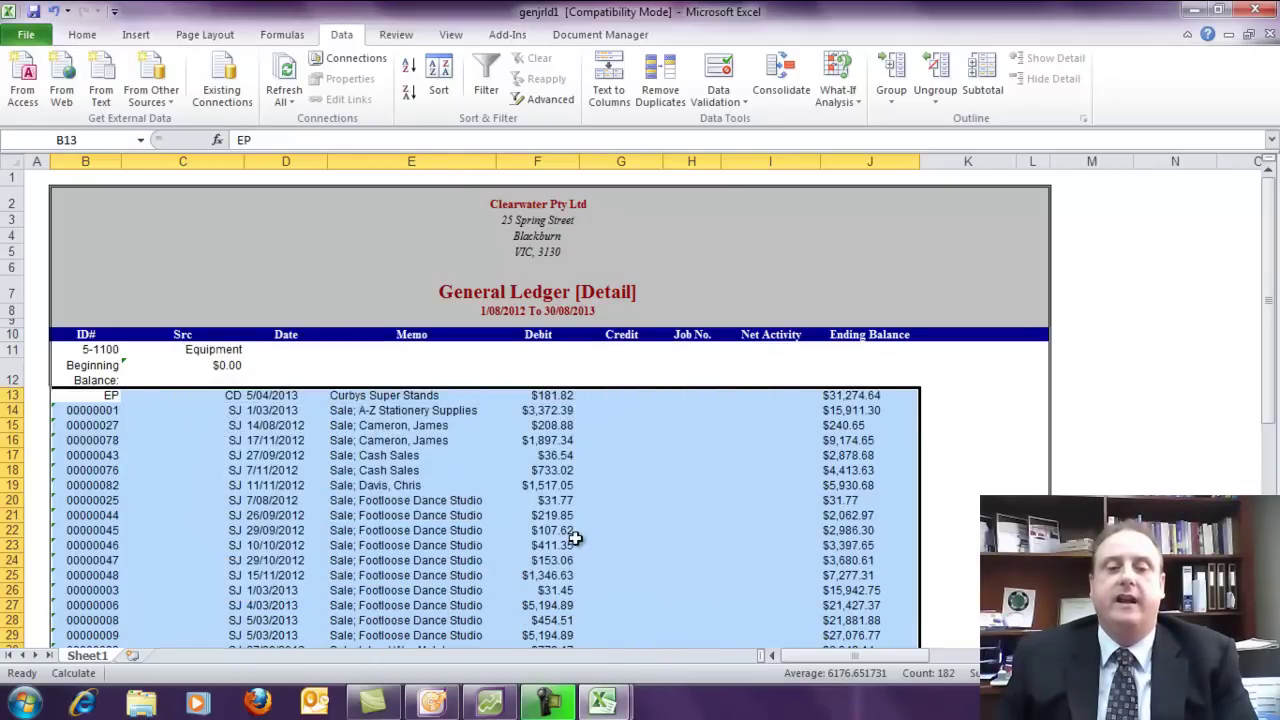
scroll(575, 539, down, 3)
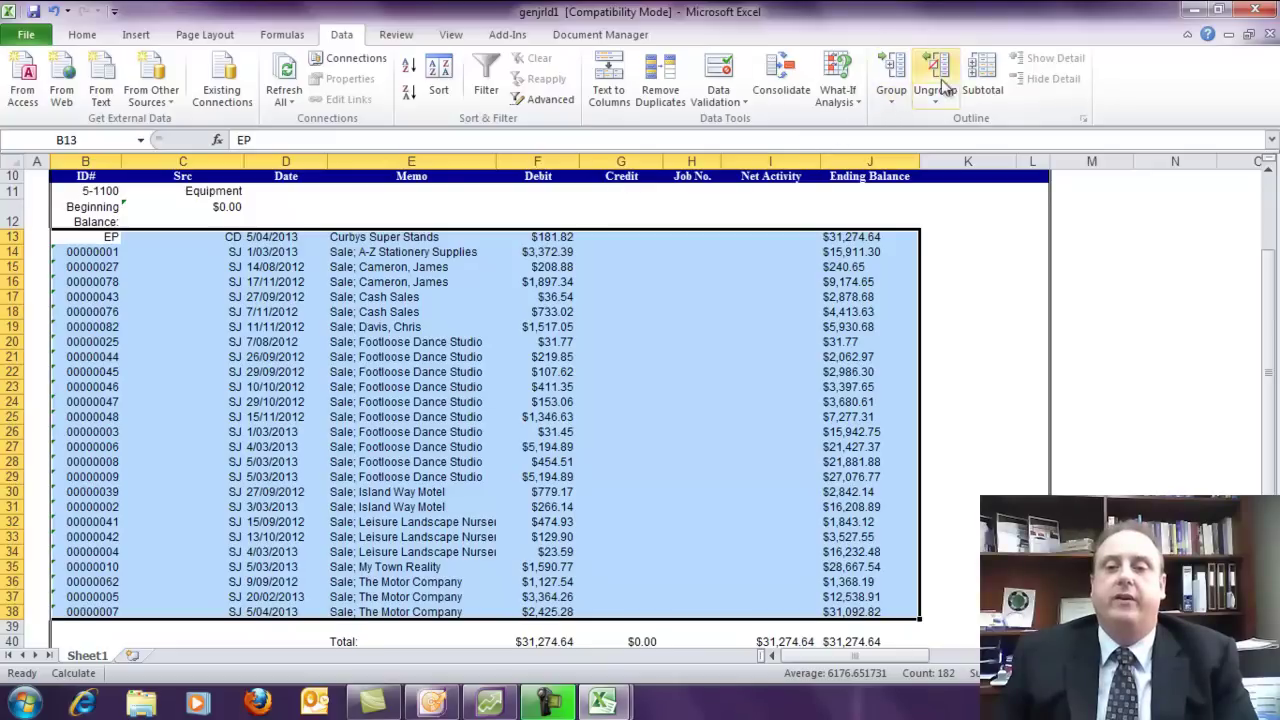
Add Sum subtotals of the debit column at each memo change, excluding the ending balance
click(985, 85)
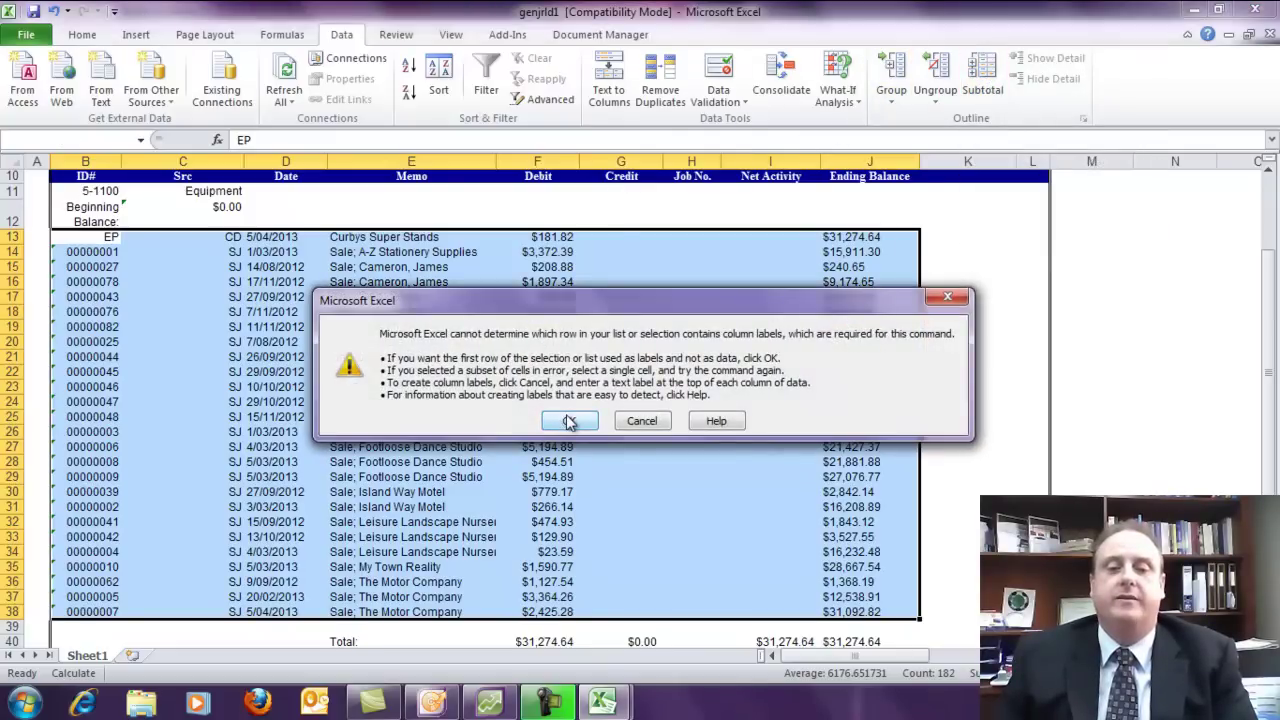
click(569, 421)
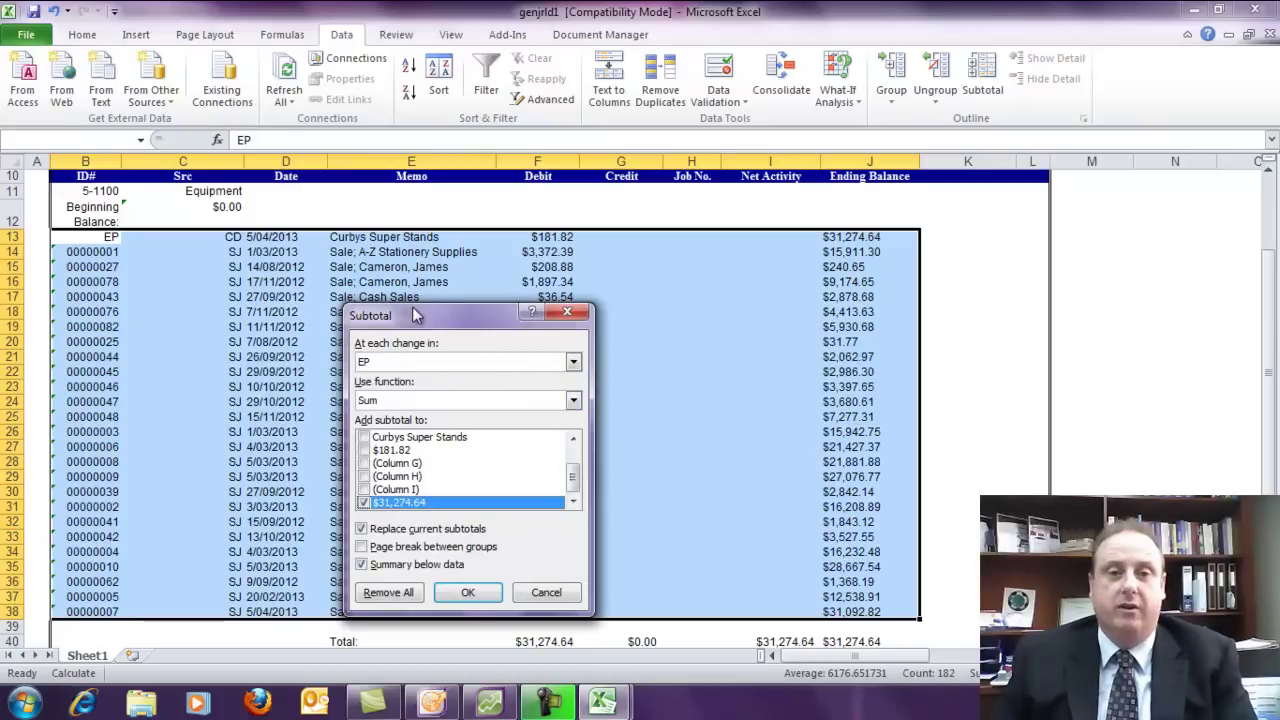
click(574, 363)
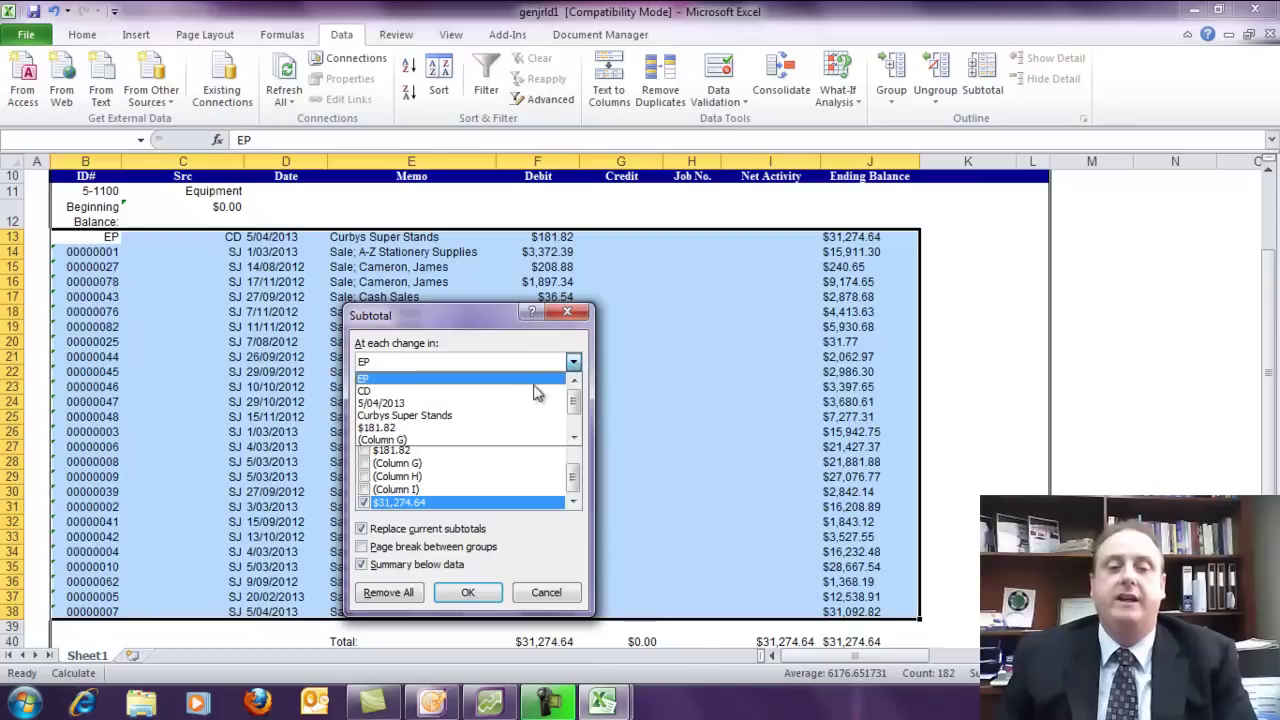
click(412, 416)
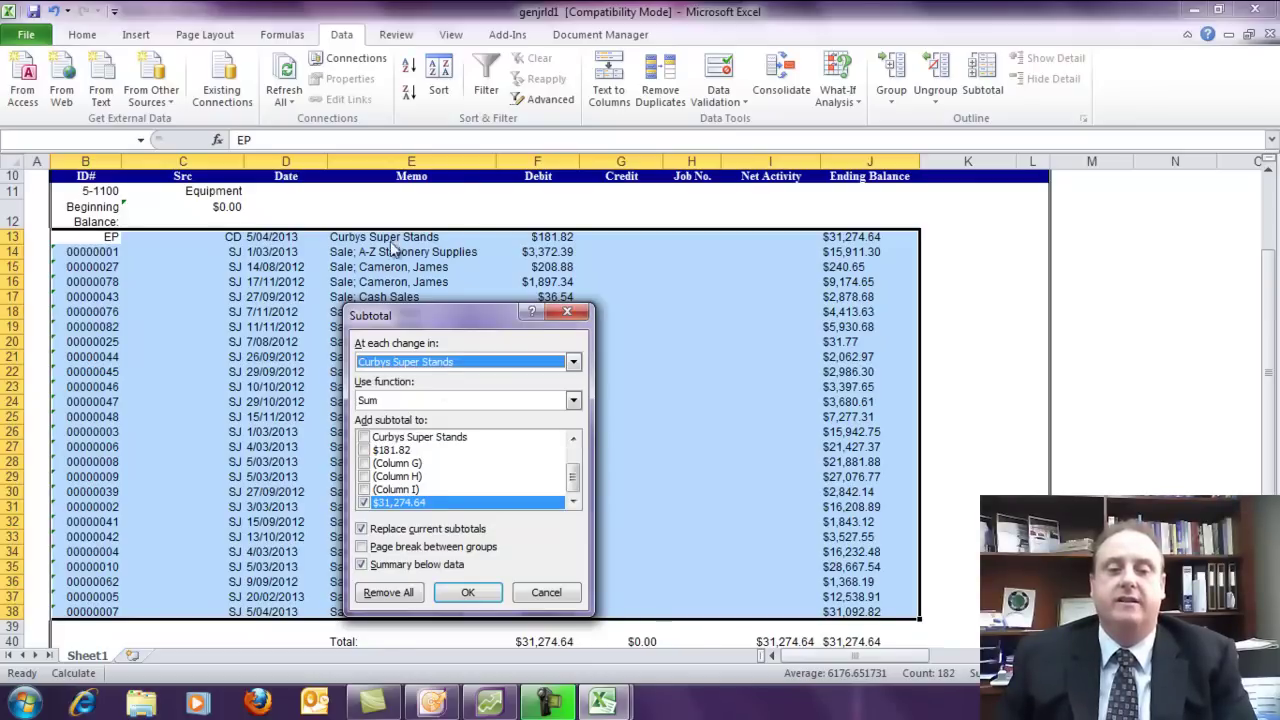
click(573, 401)
click(482, 416)
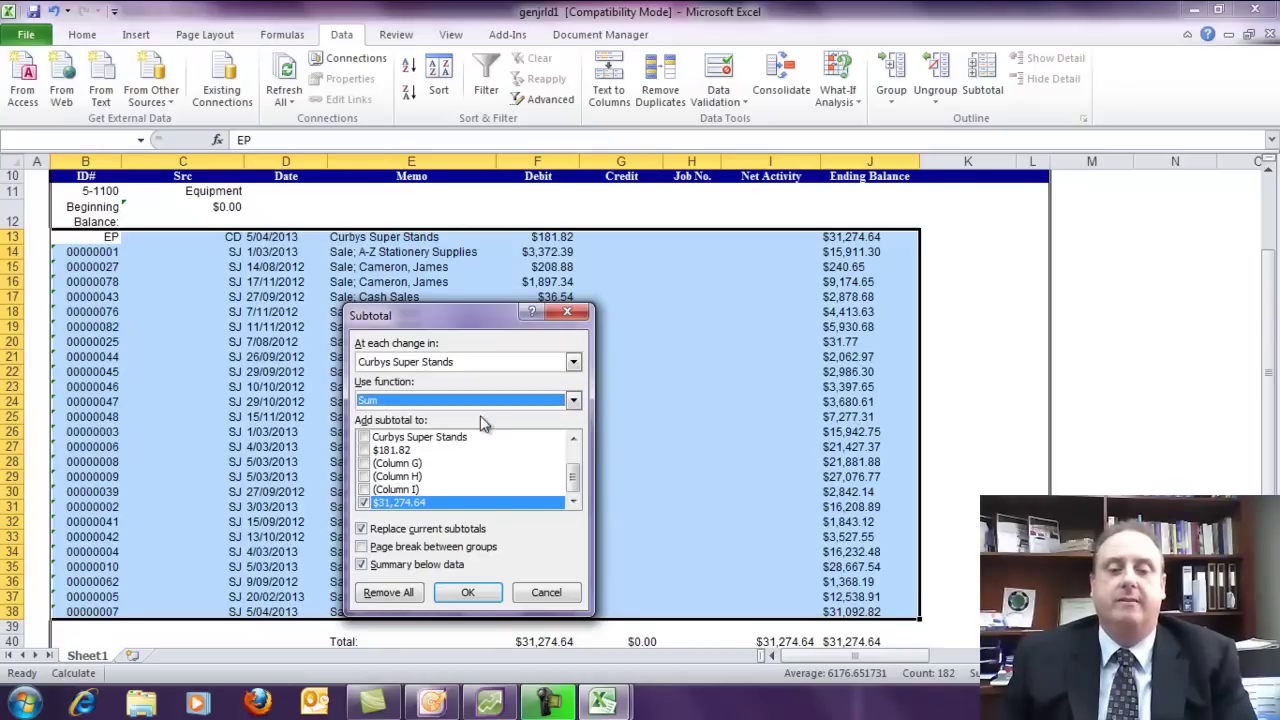
click(364, 450)
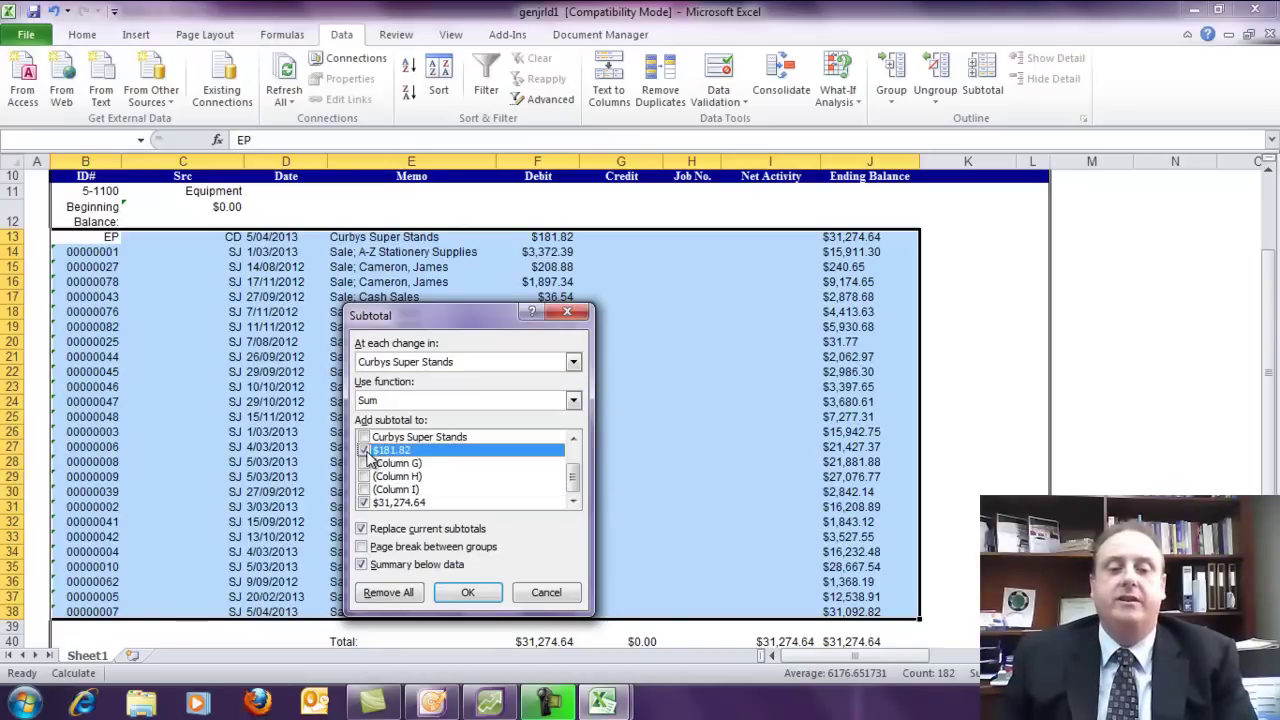
click(363, 502)
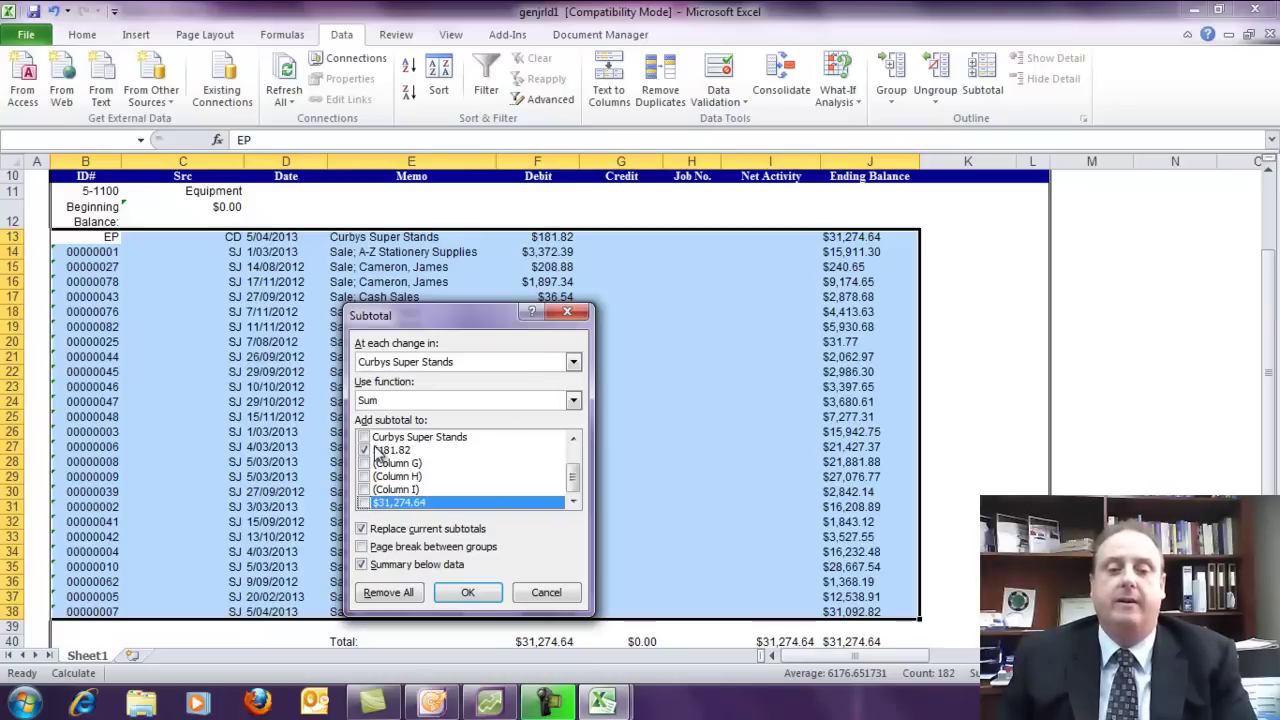
click(466, 594)
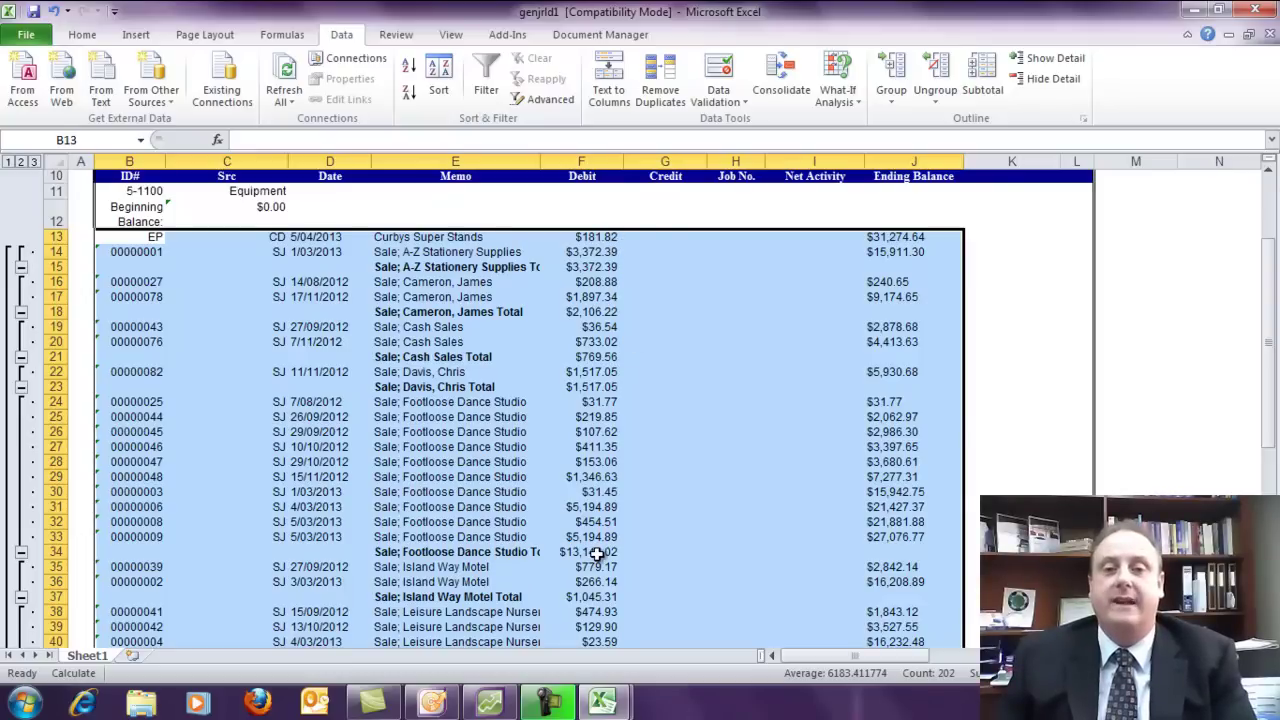
click(596, 553)
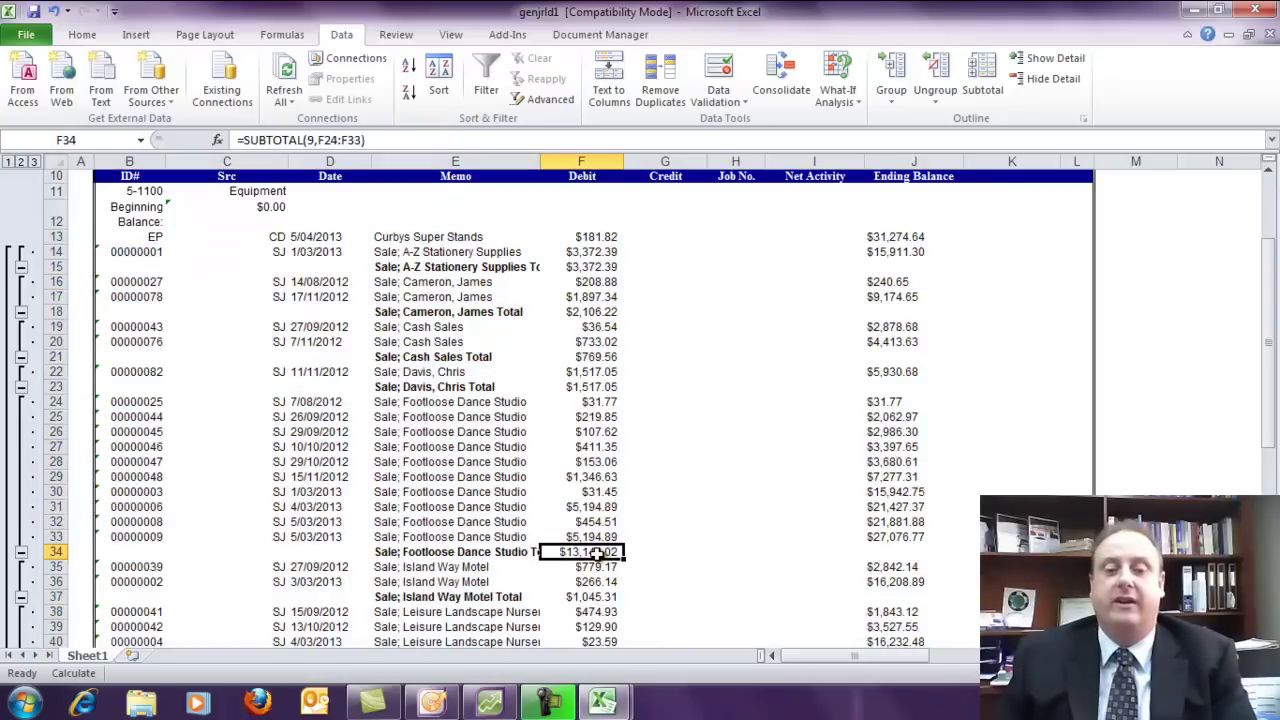
click(650, 548)
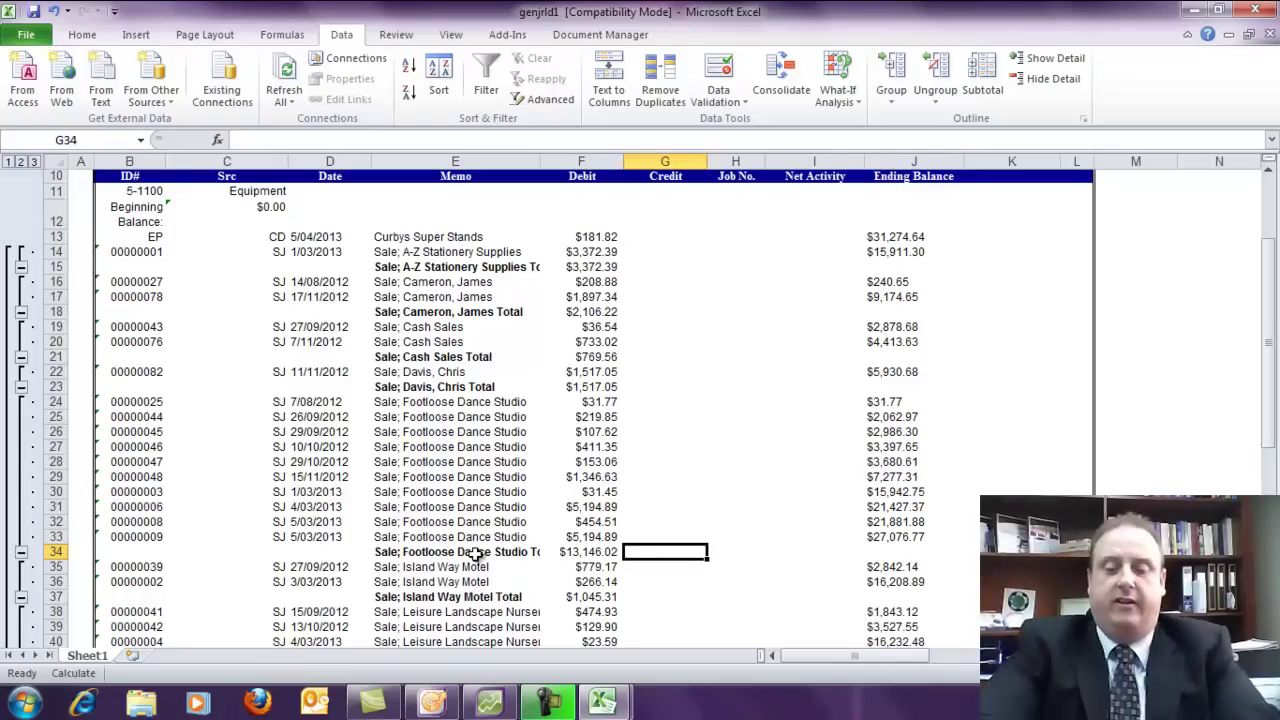
Enter a 10% GST formula in G34 based on the Footloose subtotal in F34
text(=)
key(Left)
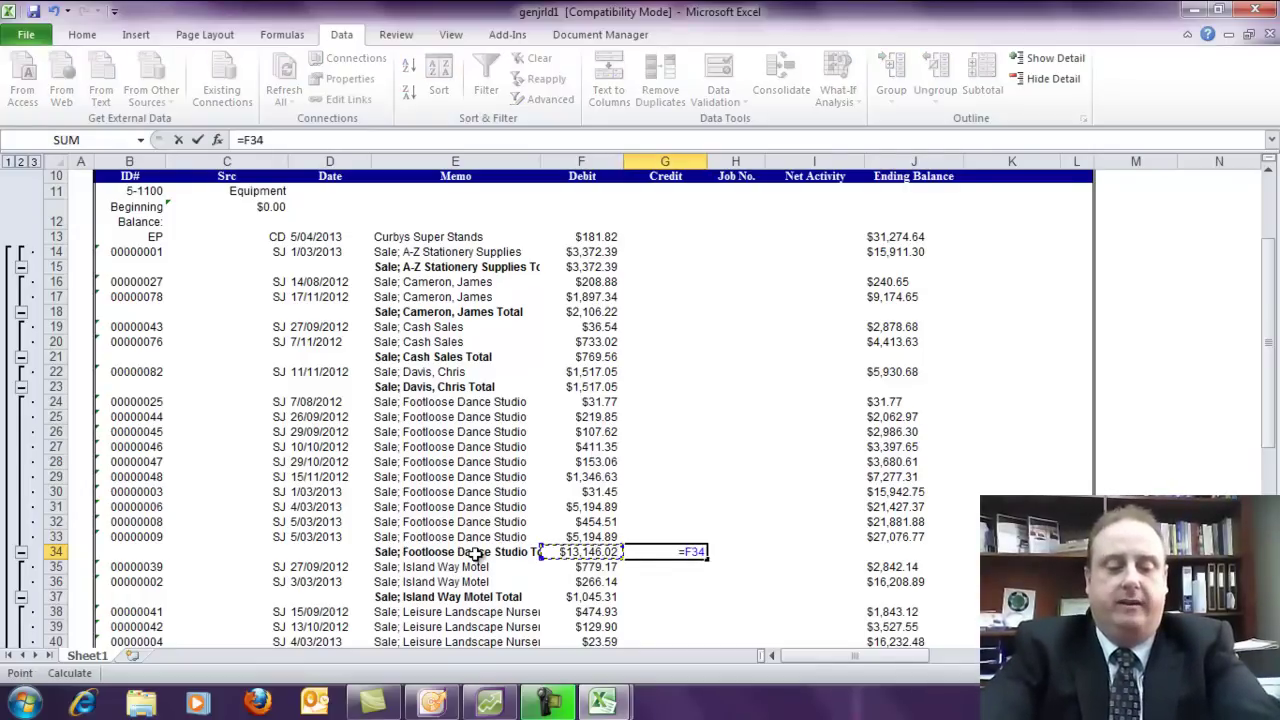
text(*)
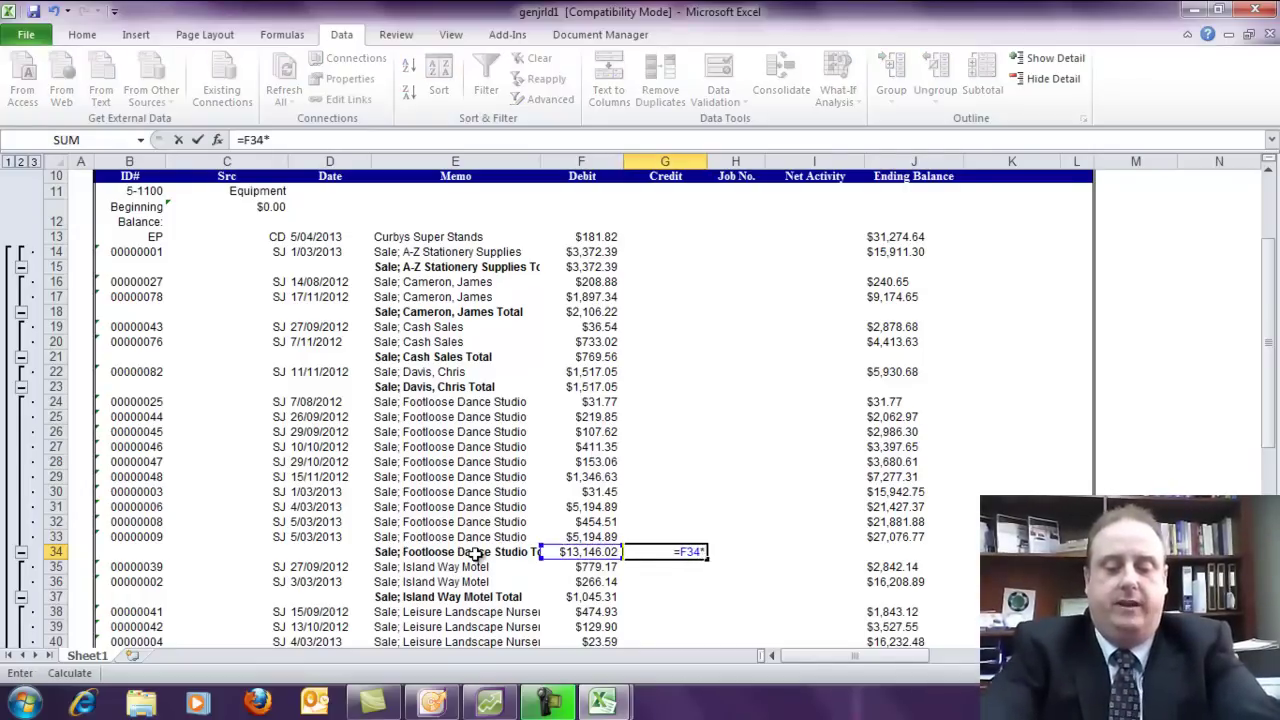
key(Return)
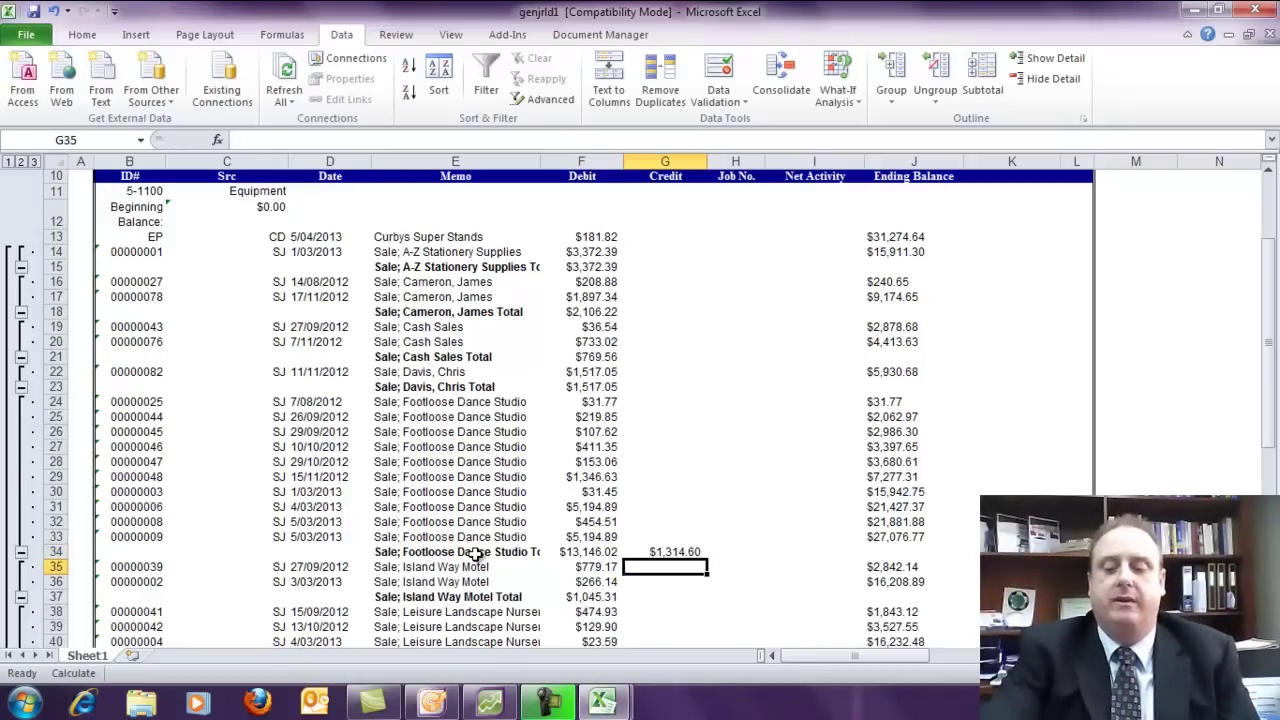
Enter =G34+F34 in K34 to total the payment including GST
key(Up)
key(Right)
key(Right)
key(Right)
key(Right)
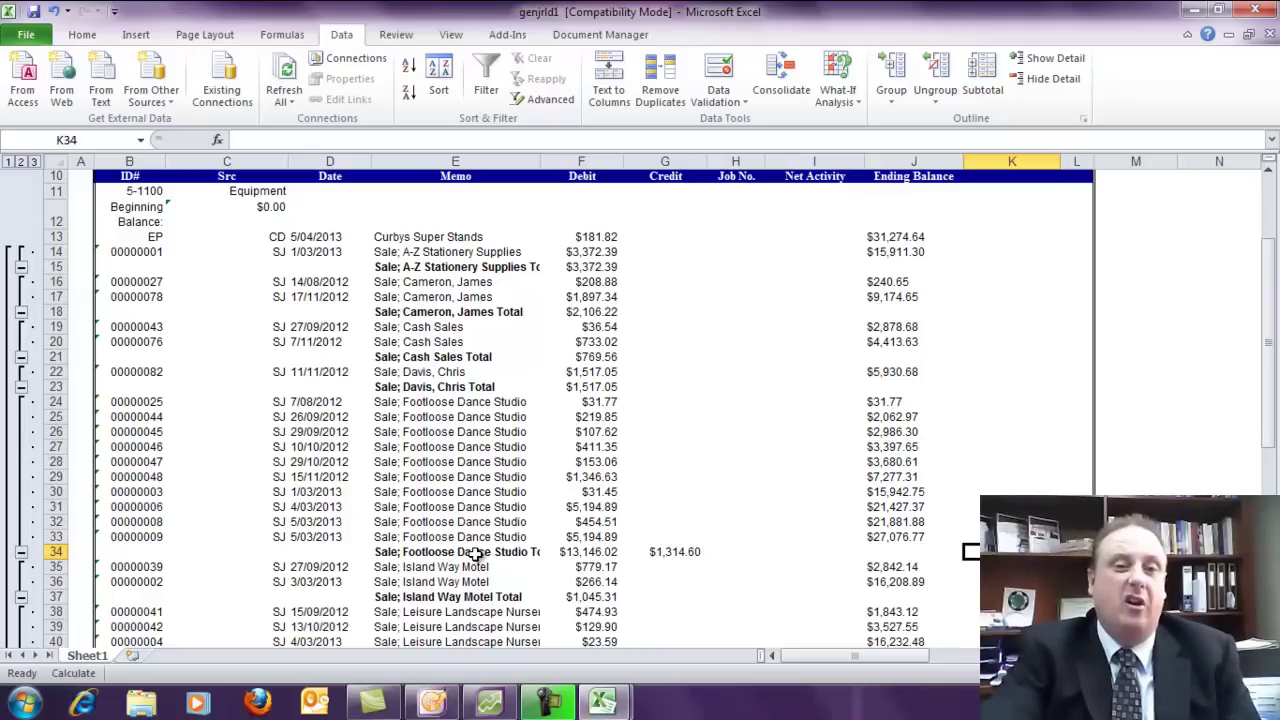
text(=)
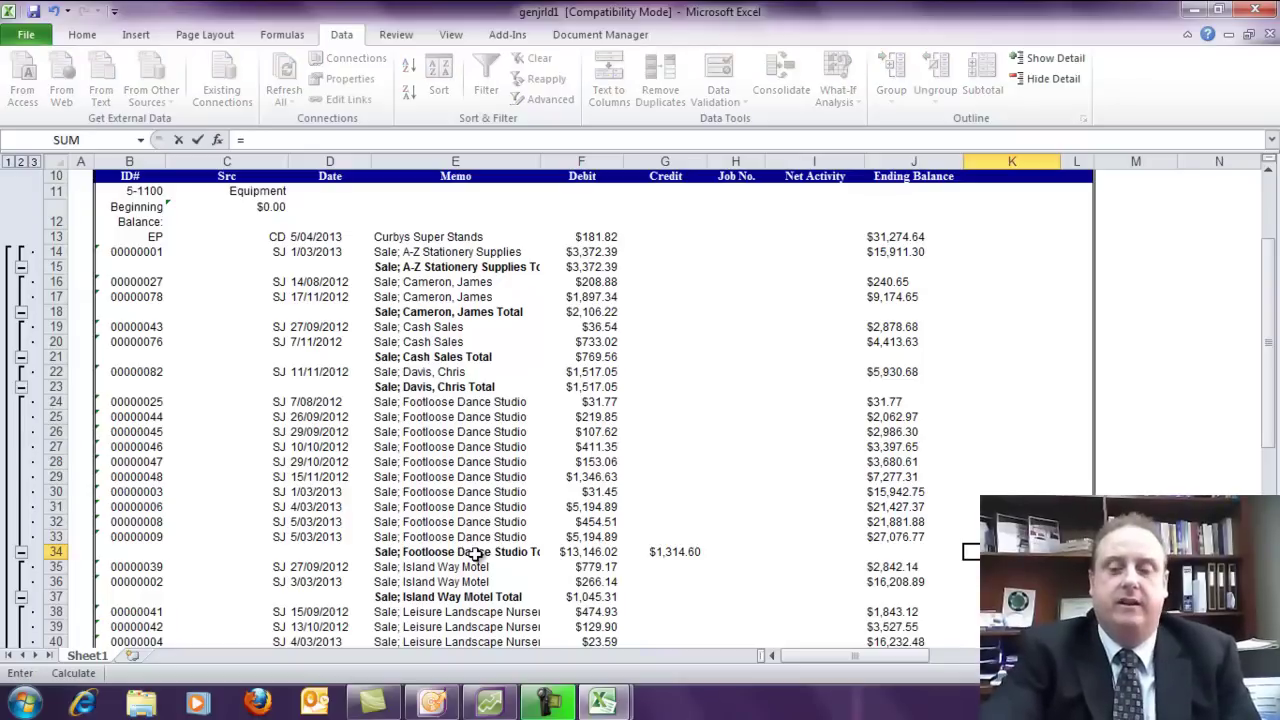
key(Left)
key(Left)
key(Left)
key(Left)
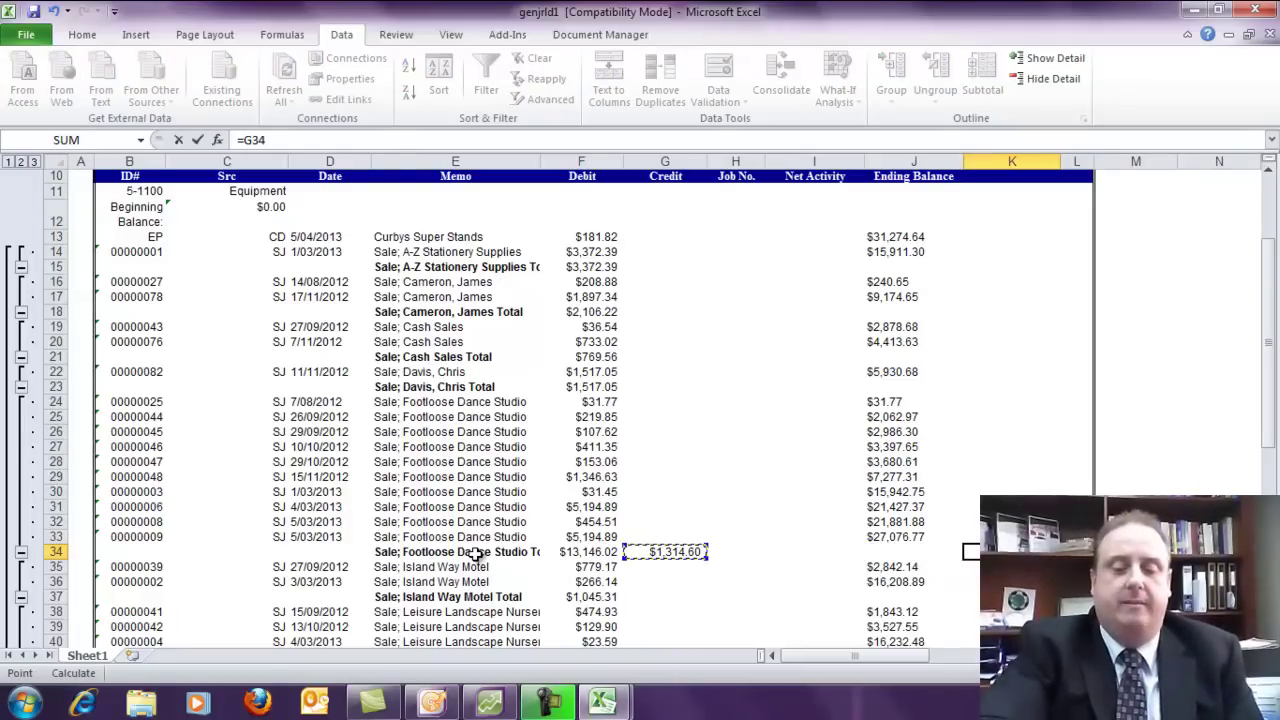
text(+)
key(Left)
key(Left)
key(Left)
key(Left)
key(Left)
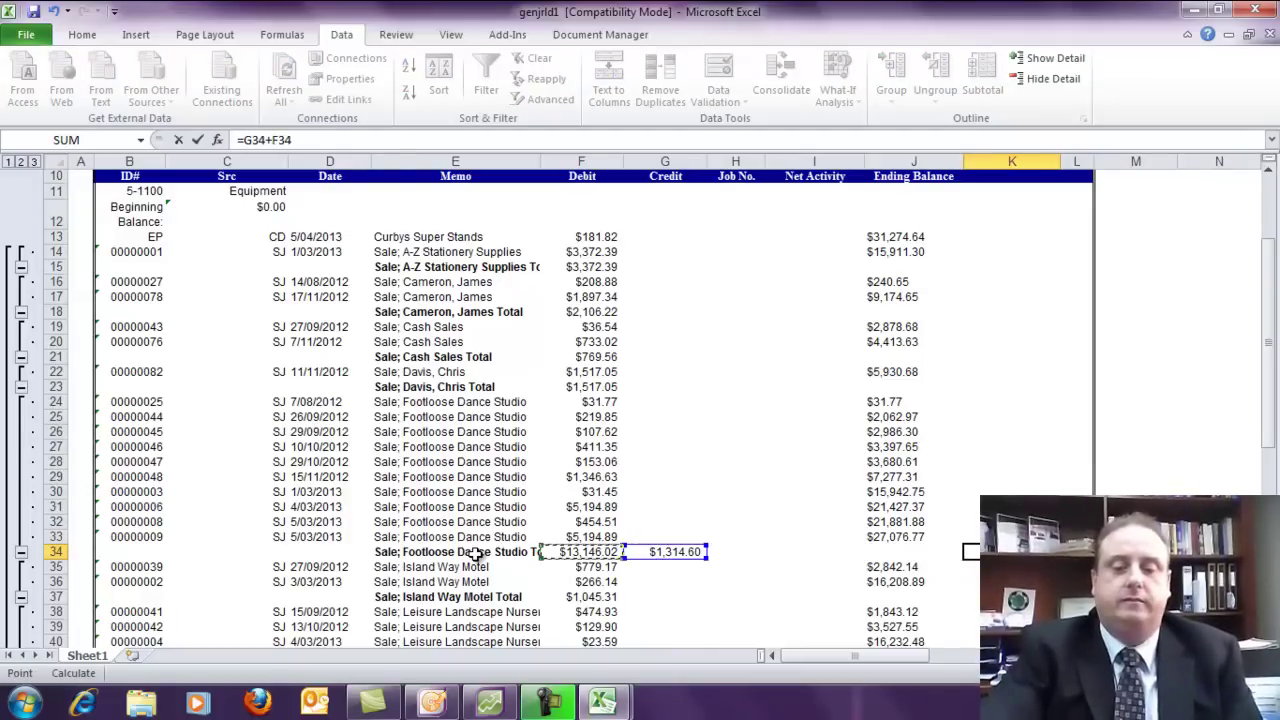
key(Return)
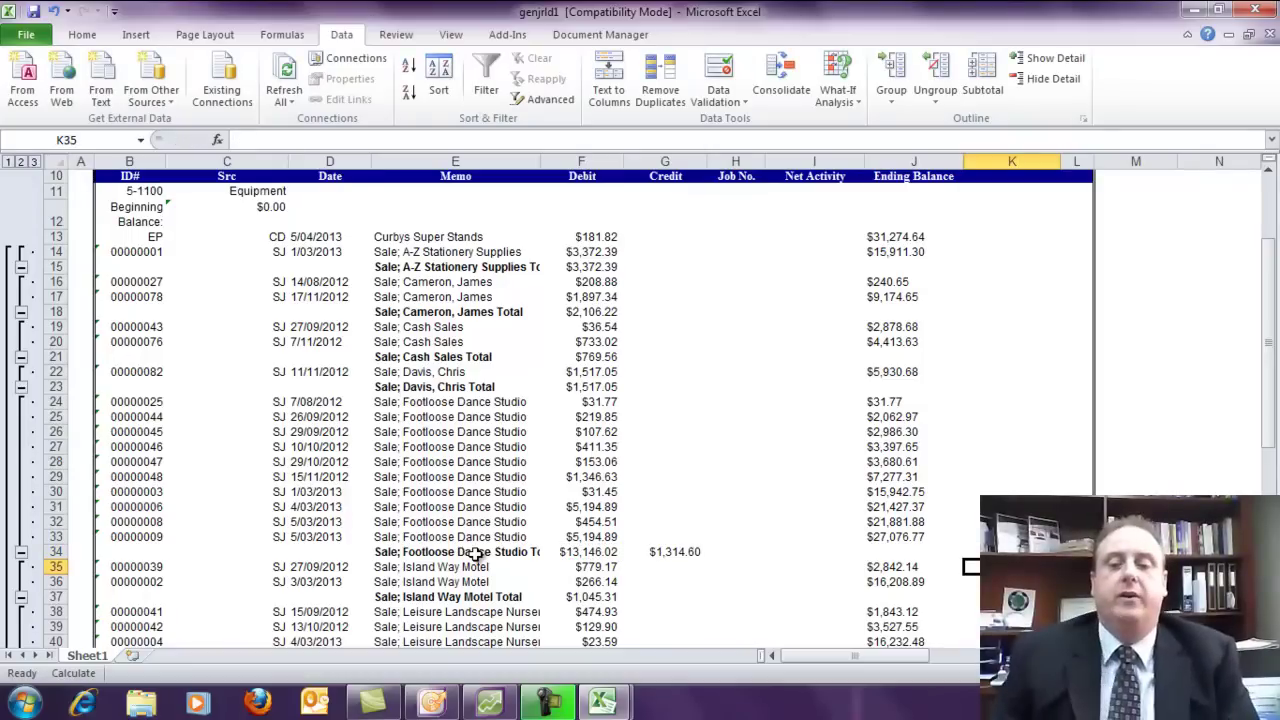